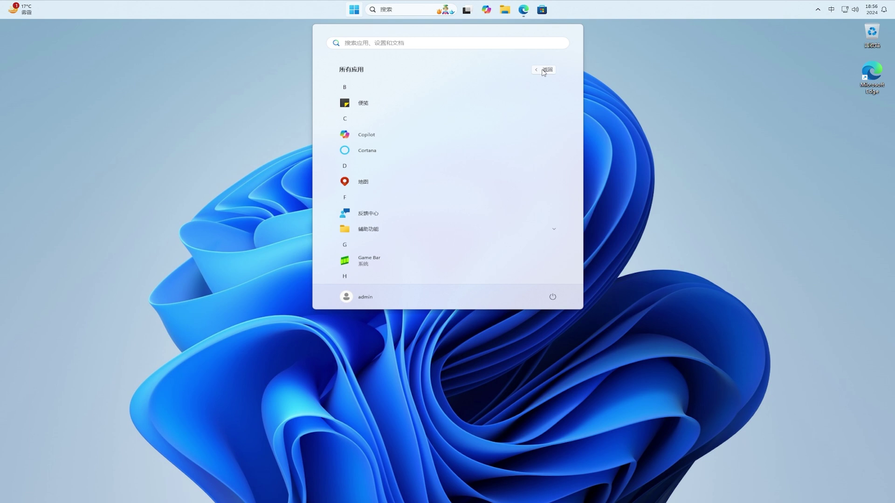
# Return from the all-apps list to the pinned apps view and close the Start menu.
pyautogui.click(543, 71)
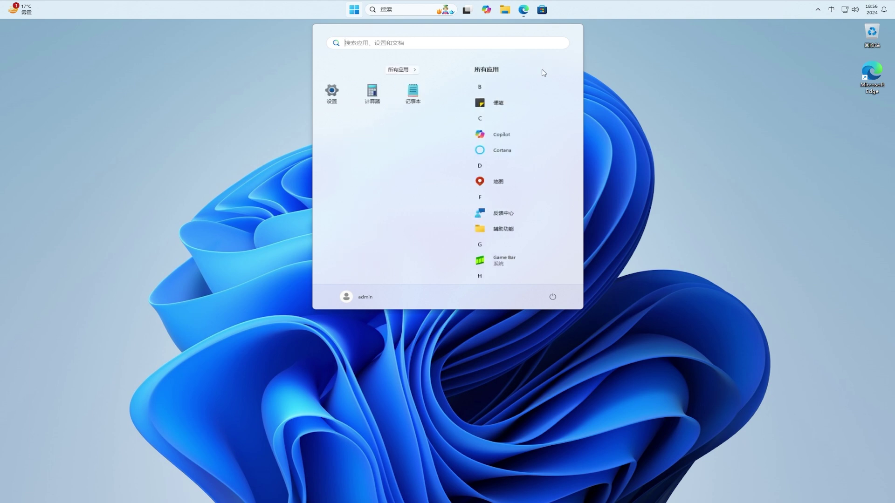
pyautogui.click(355, 12)
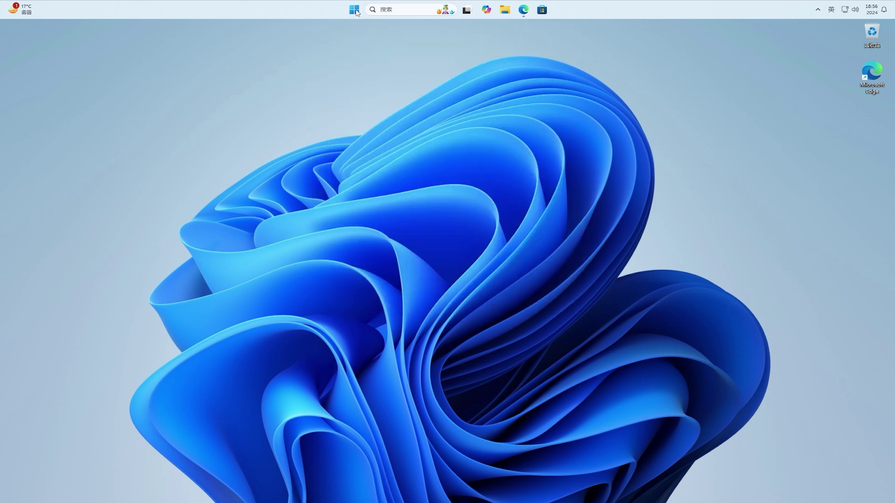
# Set the taskbar alignment to left (靠左) in the taskbar behavior settings, then close the settings.
pyautogui.rightClick(586, 12)
pyautogui.click(618, 41)
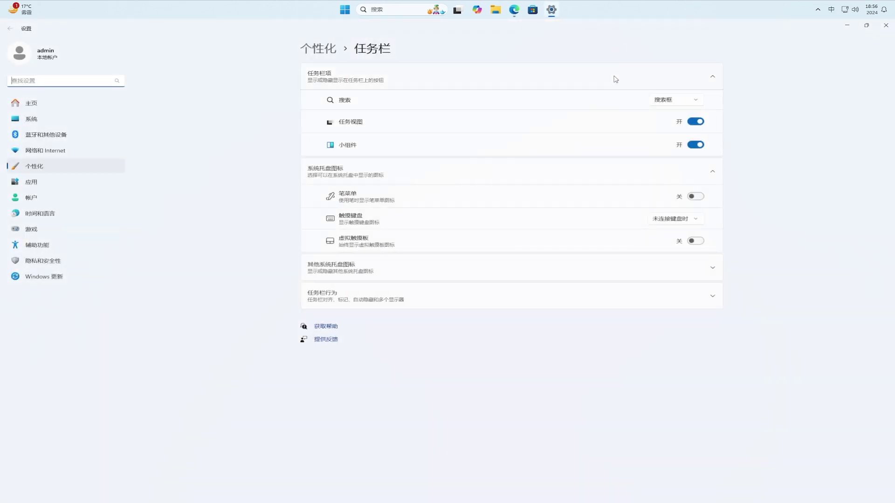
pyautogui.click(607, 296)
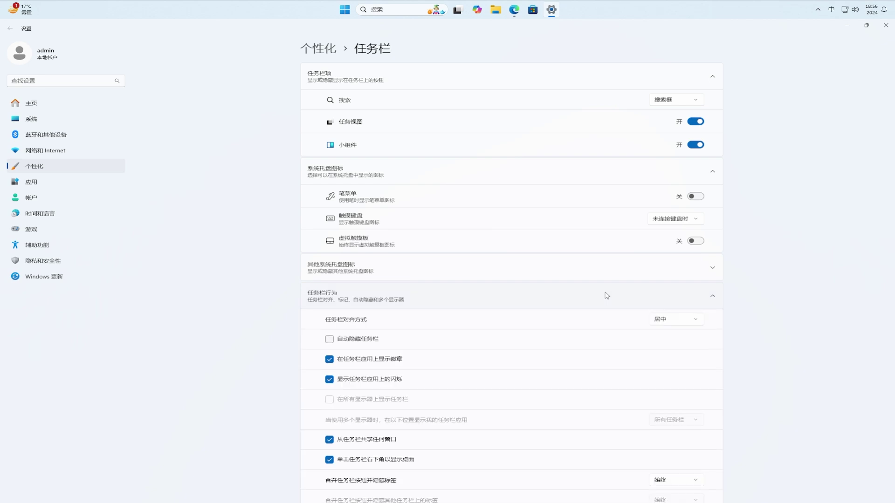
pyautogui.click(678, 322)
pyautogui.click(672, 308)
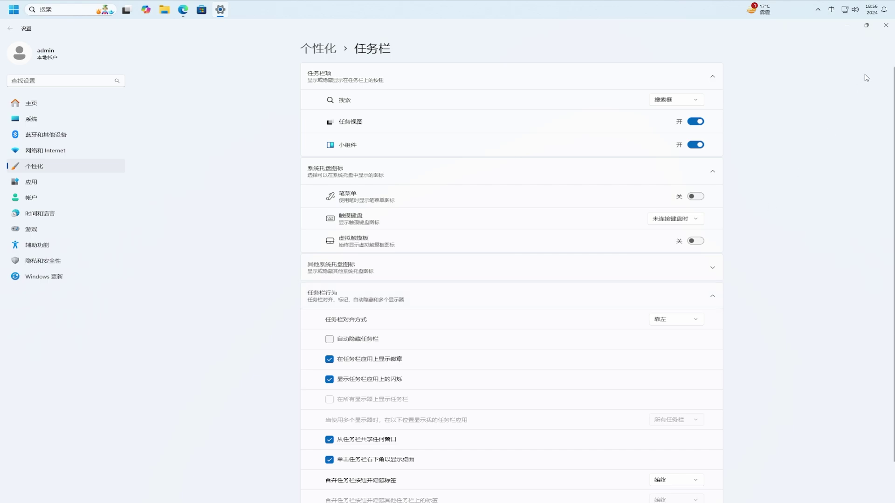
pyautogui.click(886, 27)
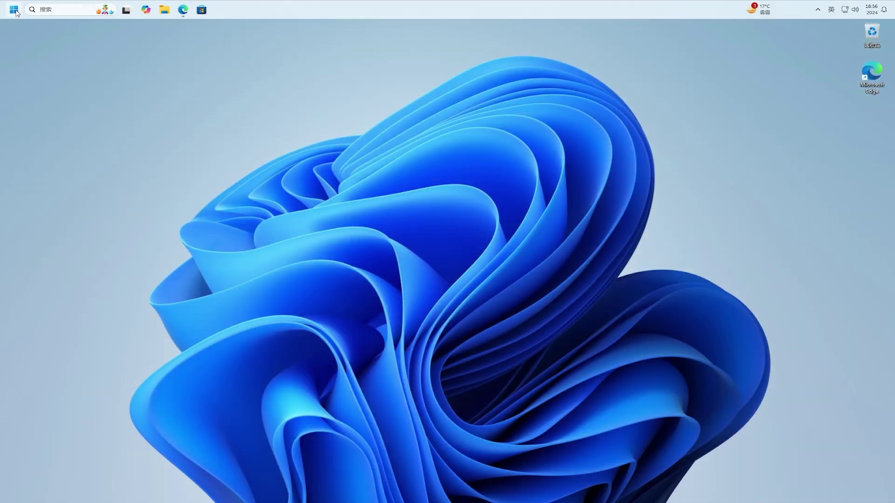
# Open the Start menu with the taskbar at different screen edges to examine where it appears.
pyautogui.click(14, 10)
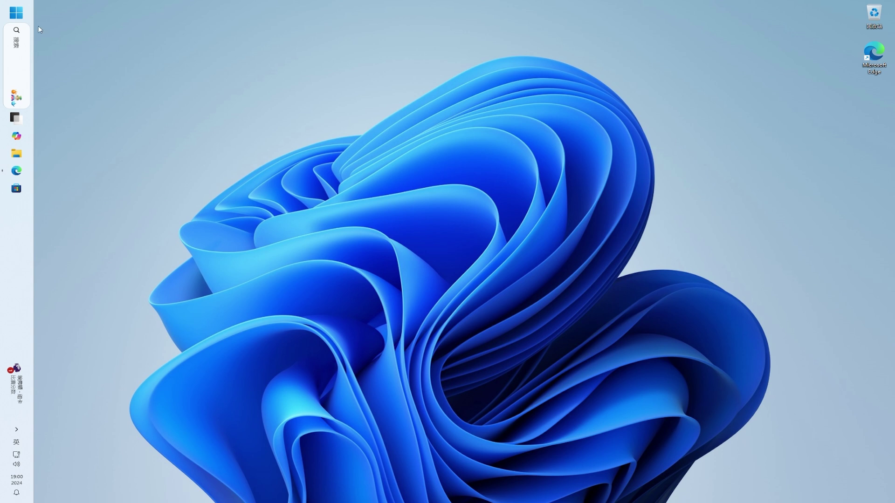
pyautogui.click(19, 15)
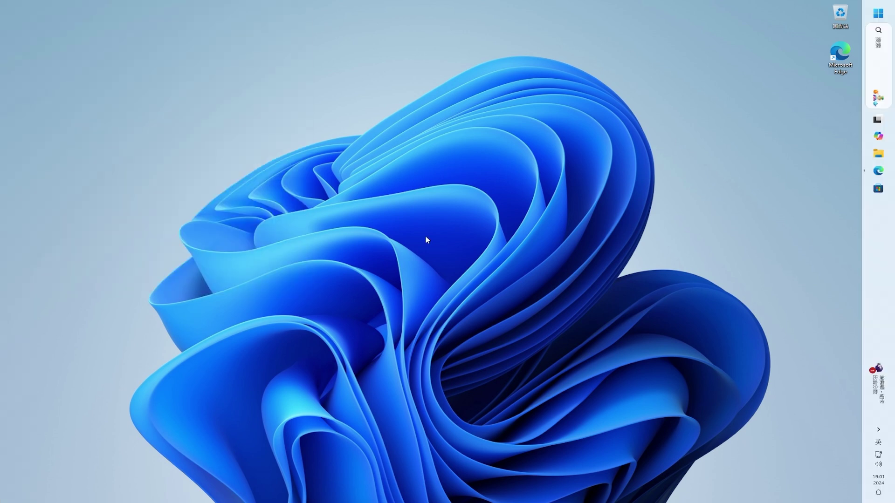
pyautogui.click(877, 13)
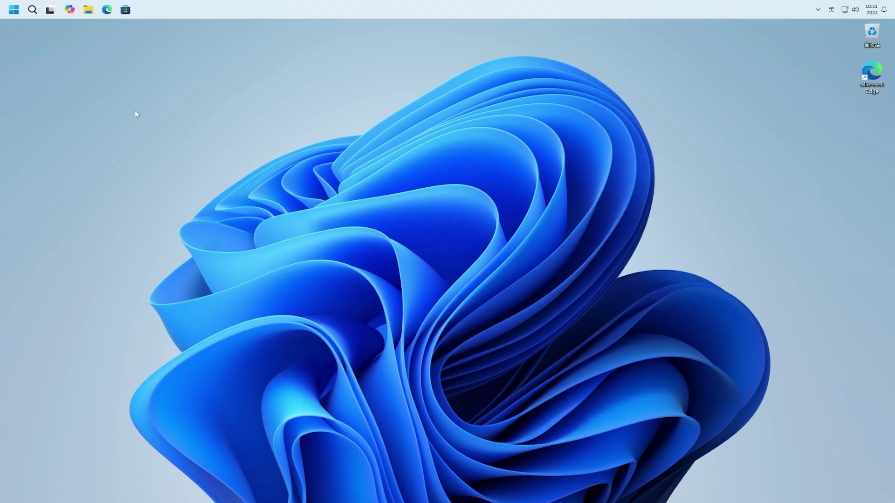
pyautogui.click(12, 14)
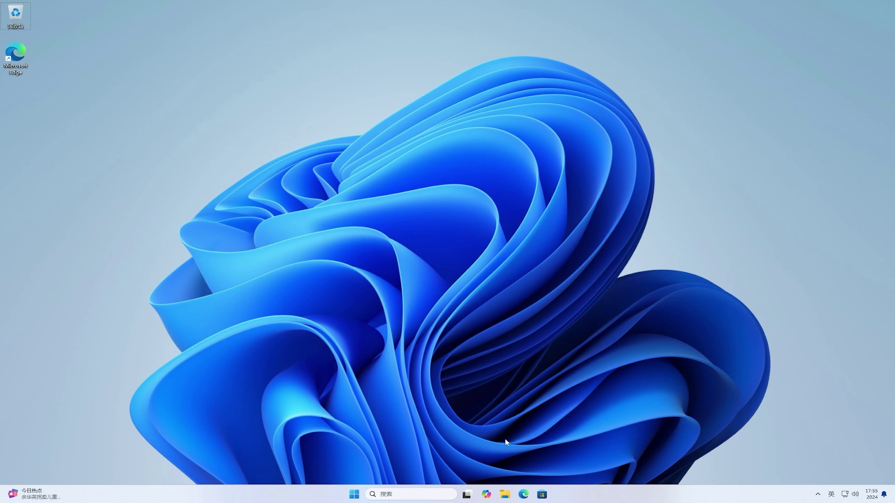
pyautogui.click(523, 495)
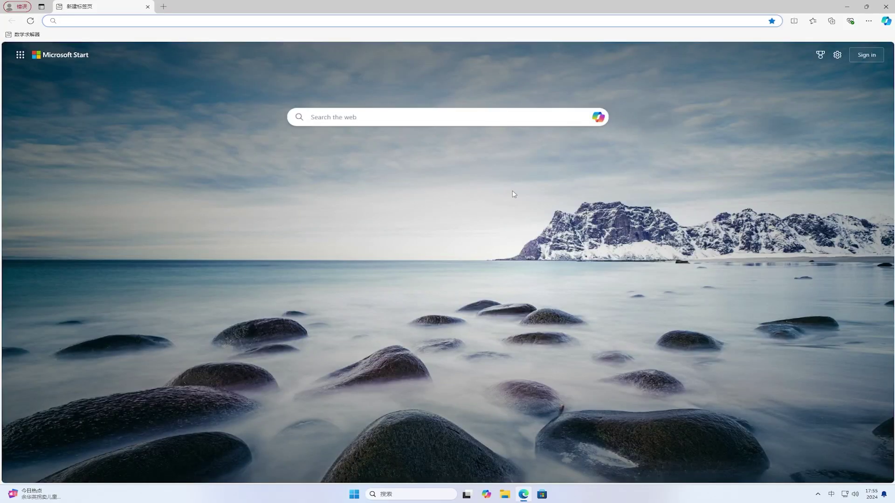
pyautogui.rightClick(519, 23)
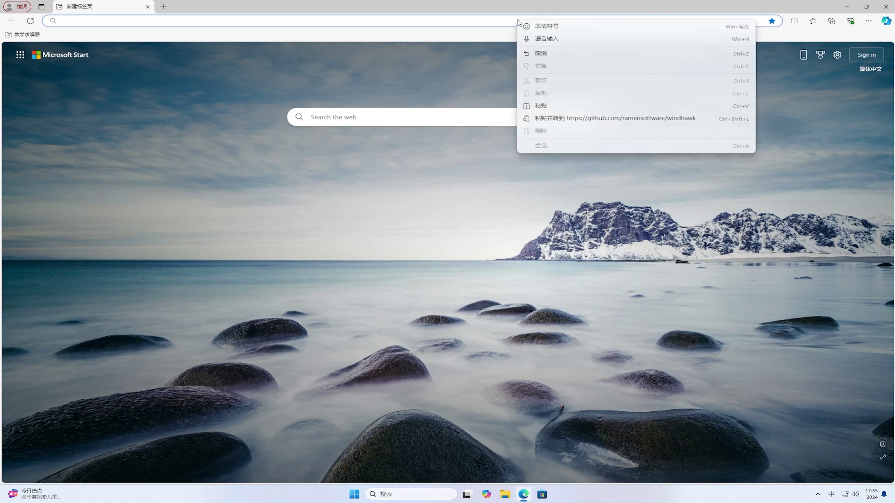
pyautogui.click(606, 119)
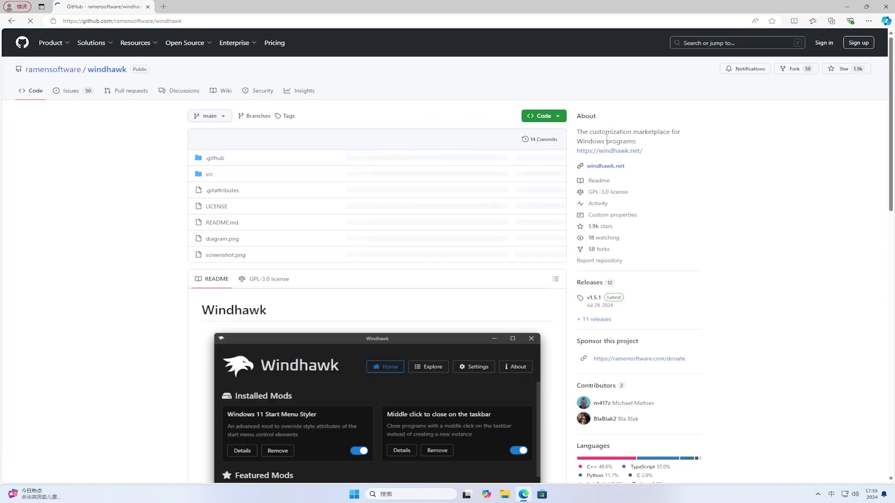
# Download windhawk_setup_offline.exe from the v1.5.1 release and show the file in its download folder.
pyautogui.click(595, 299)
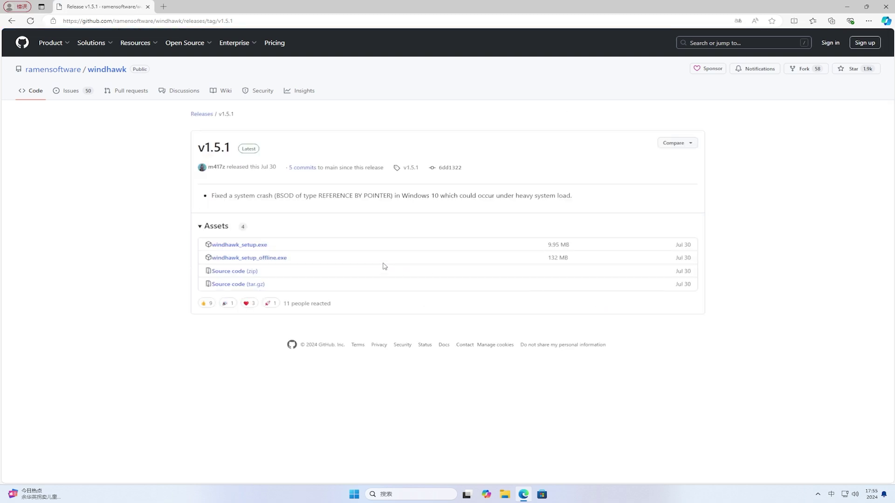
pyautogui.click(267, 258)
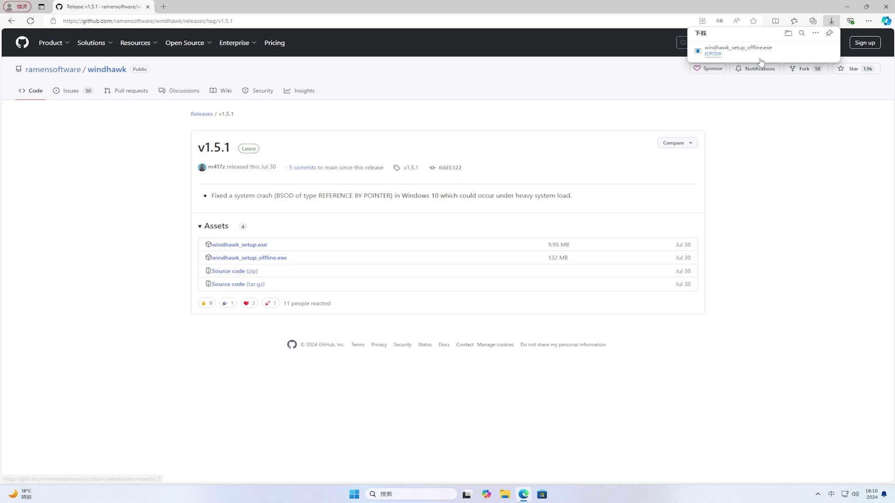
pyautogui.click(803, 52)
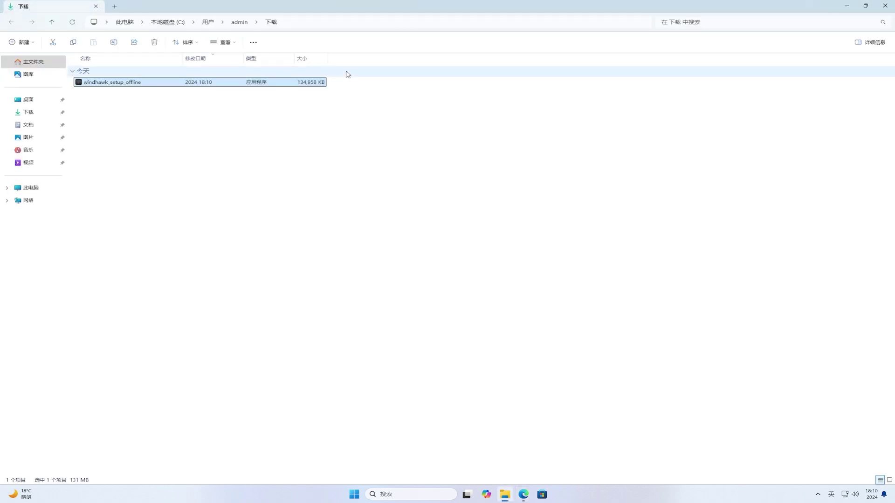
# Run windhawk_setup_offline in 中文(简体) and start a standard installation with the shortcut components included.
pyautogui.doubleClick(155, 84)
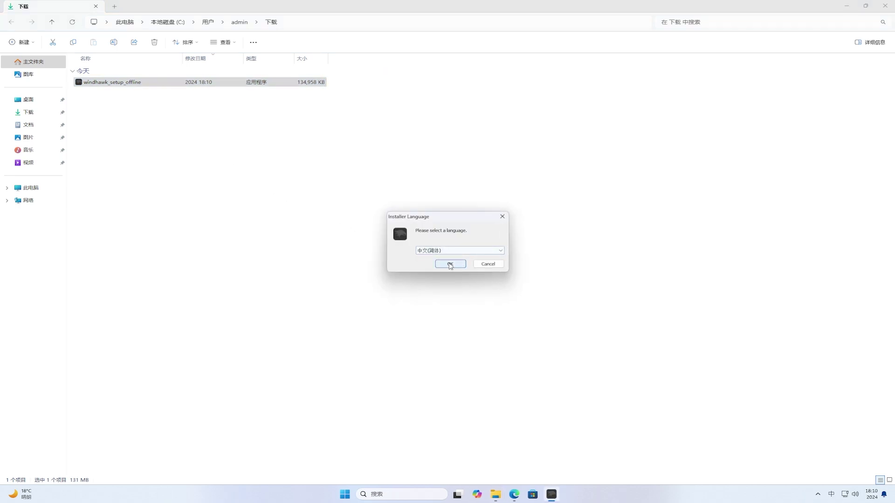
pyautogui.click(450, 264)
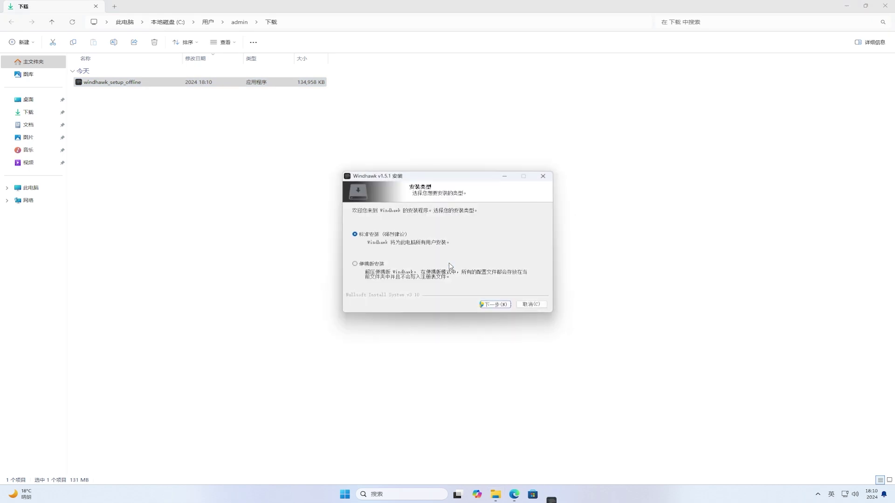
pyautogui.click(492, 305)
pyautogui.click(451, 306)
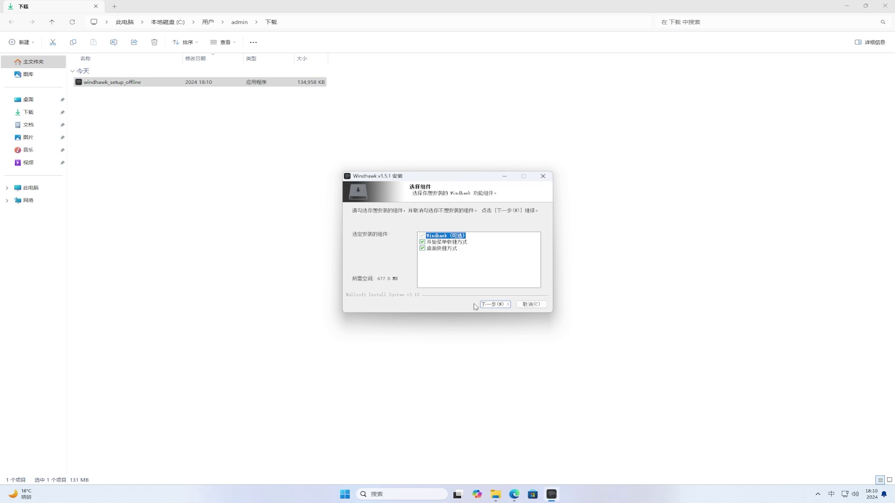
pyautogui.click(494, 304)
pyautogui.click(494, 305)
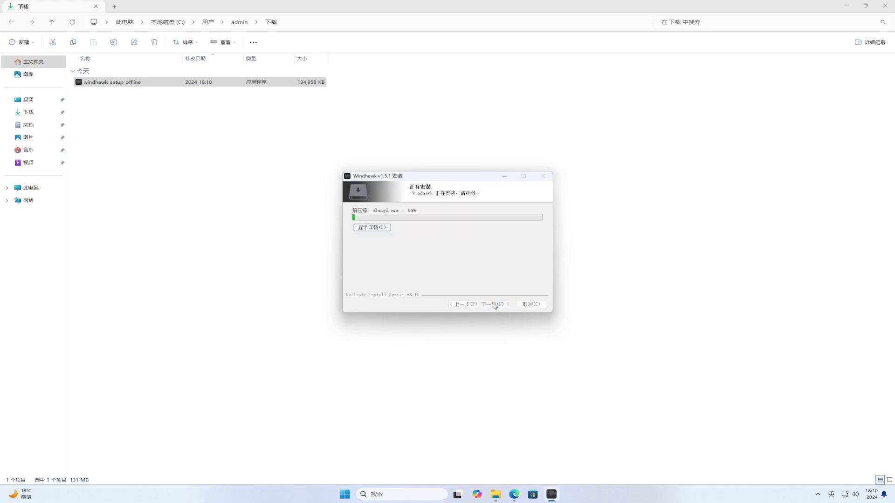
# Close the download folder and browser windows, and finish the Windhawk setup with the program set to launch.
pyautogui.click(885, 7)
pyautogui.click(885, 5)
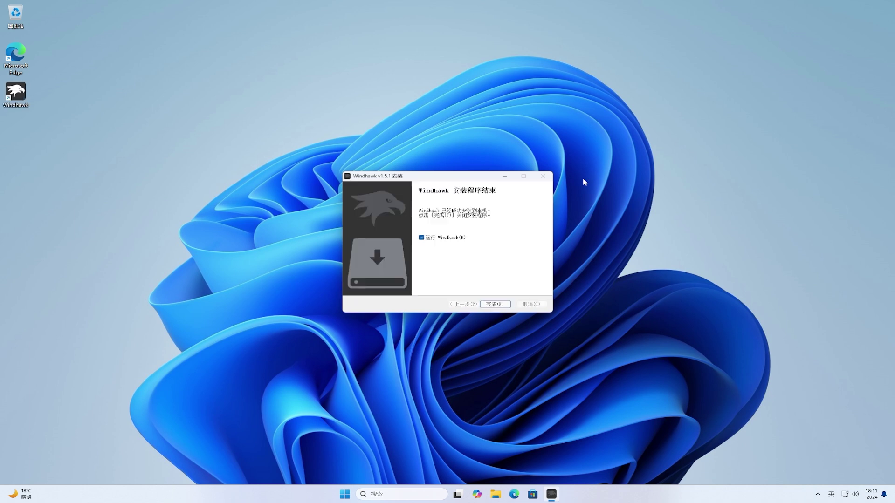
pyautogui.click(487, 305)
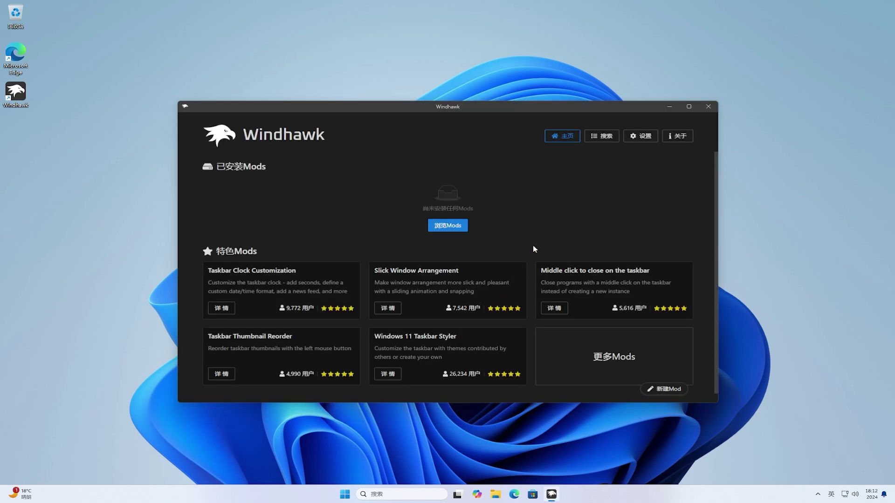
# Browse the available Windhawk mods and search them for vertical.
pyautogui.click(605, 139)
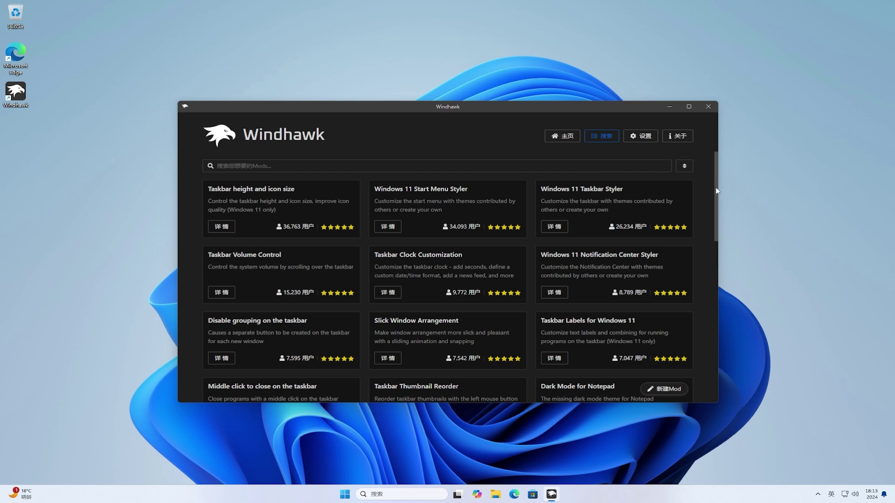
pyautogui.scroll(-3, 709, 209)
pyautogui.scroll(-6, 709, 232)
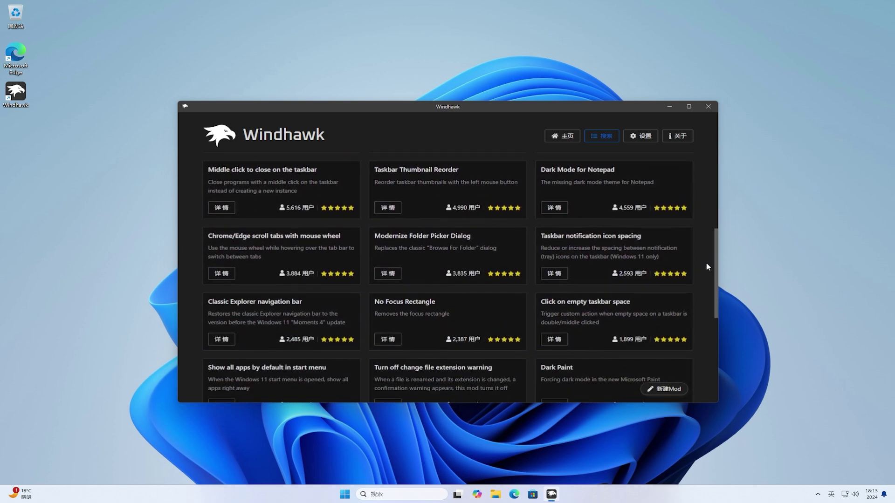
pyautogui.scroll(-10, 712, 322)
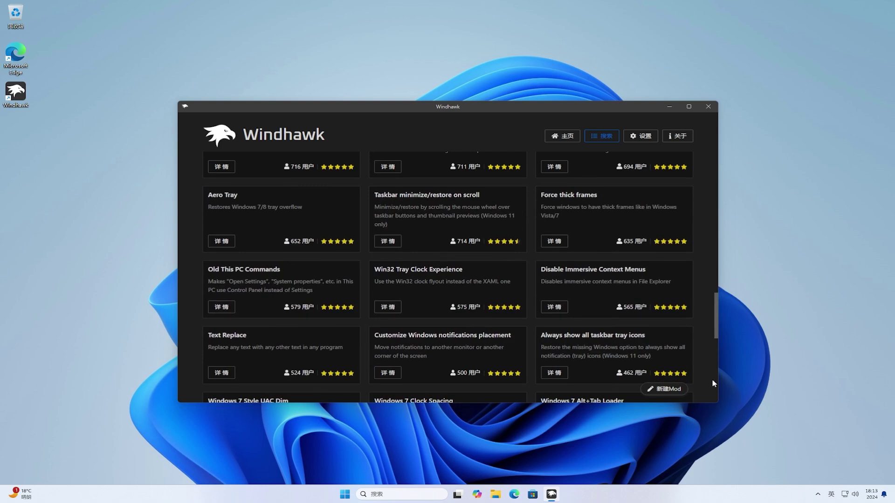
pyautogui.scroll(8, 710, 332)
pyautogui.scroll(8, 719, 276)
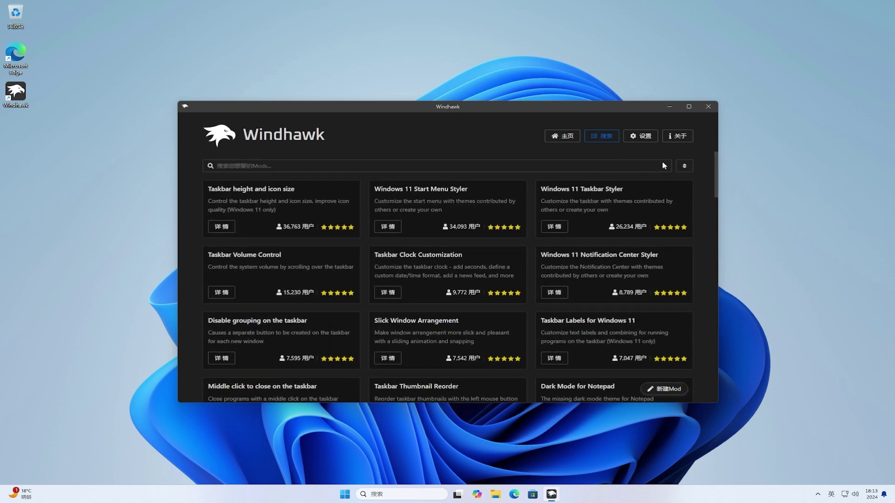
pyautogui.click(639, 167)
pyautogui.write('ve')
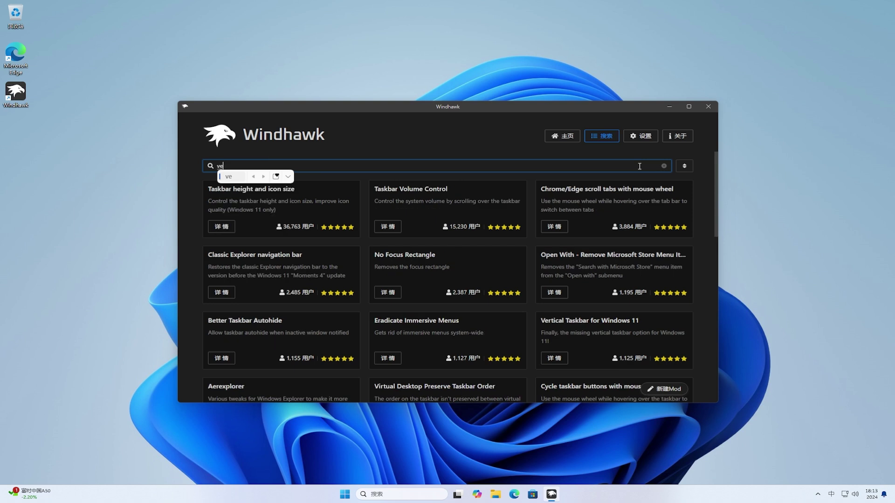
pyautogui.write('rt')
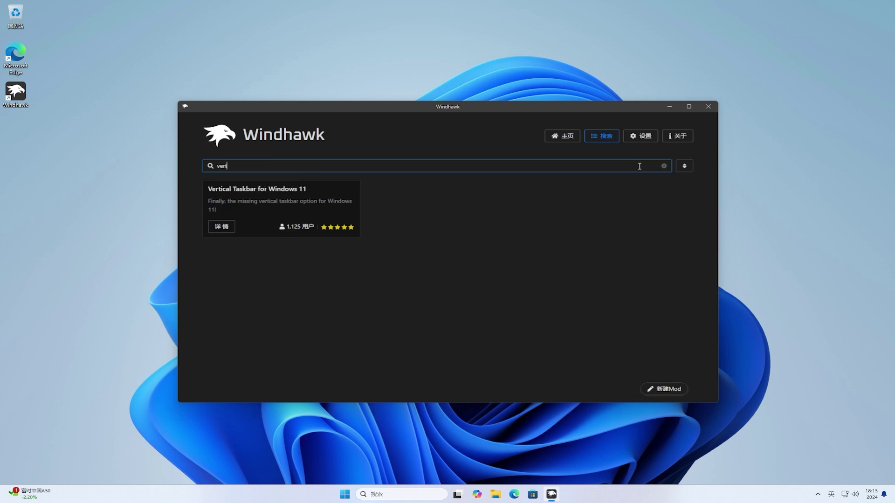
pyautogui.write('ical')
# Open the details of Vertical Taskbar for Windows 11 and install the mod, accepting the risk.
pyautogui.click(221, 227)
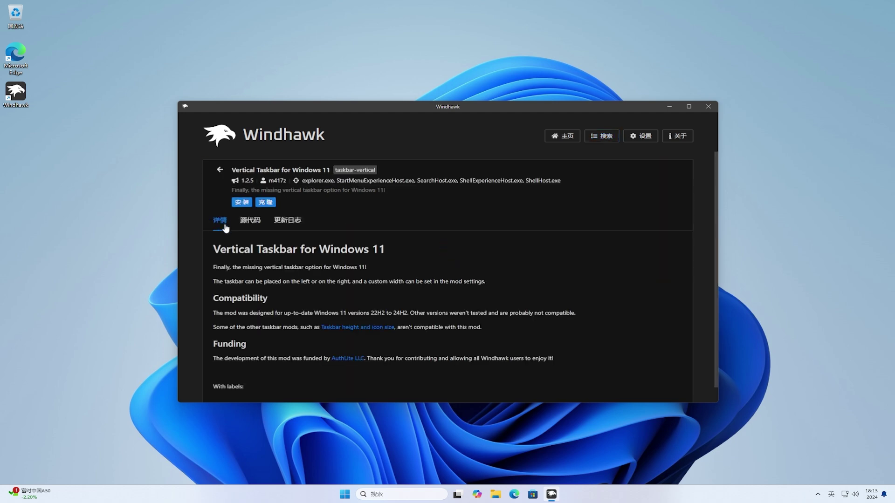
pyautogui.click(242, 203)
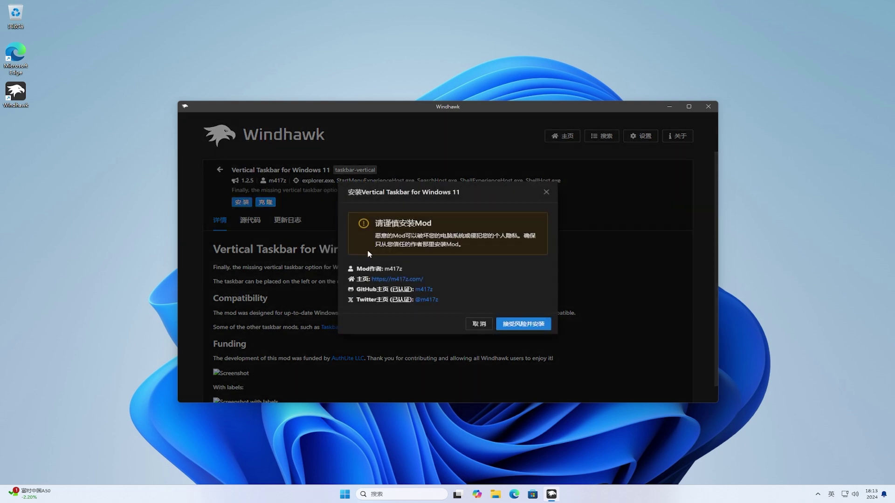
pyautogui.click(532, 326)
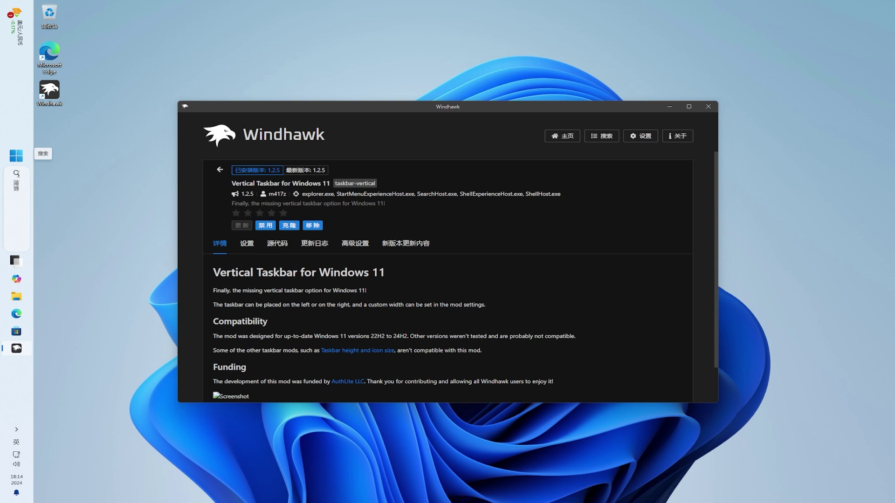
# Set the taskbar search item to icon only (仅“搜索”图标) in the taskbar settings, then close the settings.
pyautogui.rightClick(22, 118)
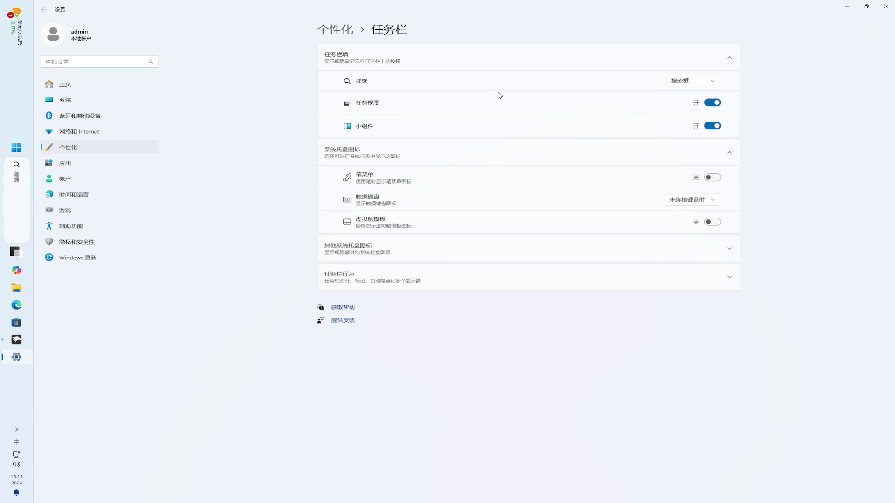
pyautogui.click(713, 83)
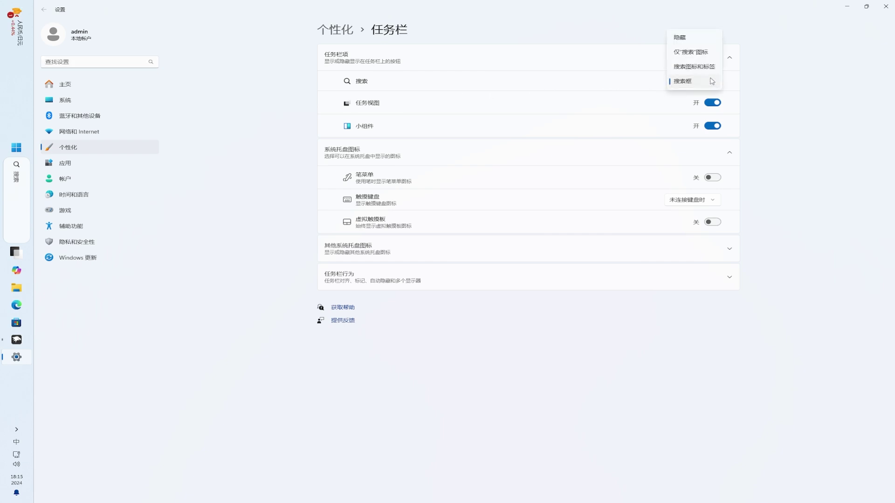
pyautogui.click(708, 55)
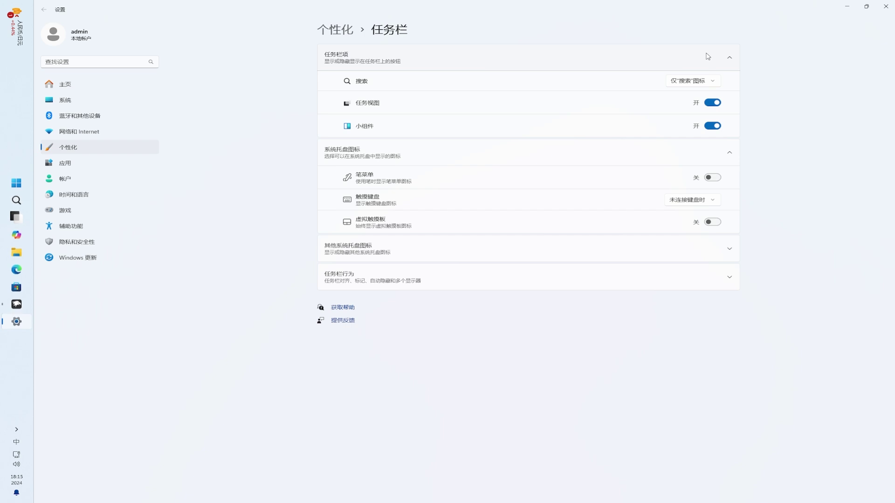
pyautogui.click(885, 6)
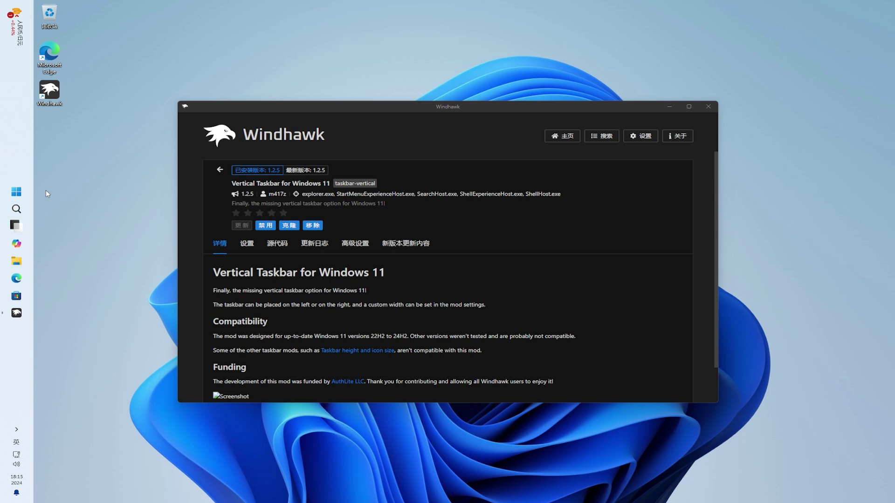
# Turn off the widgets item (小组件) in the taskbar settings, then close the settings.
pyautogui.rightClick(19, 152)
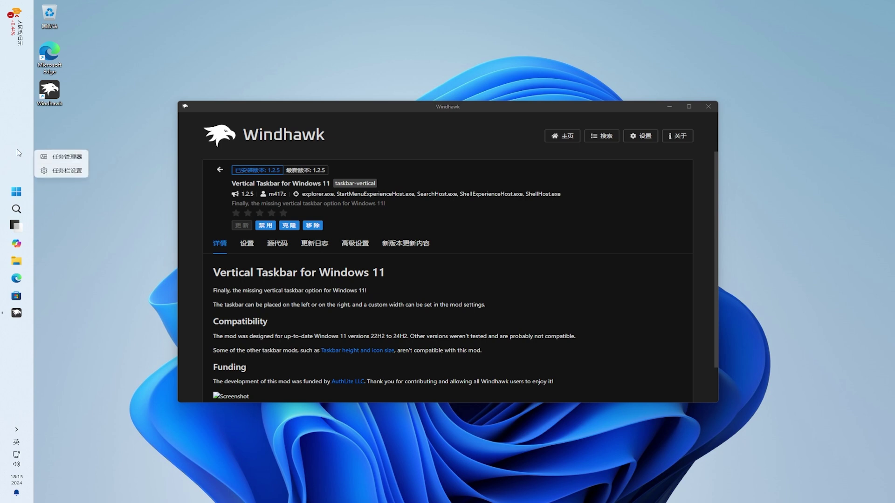
pyautogui.click(67, 171)
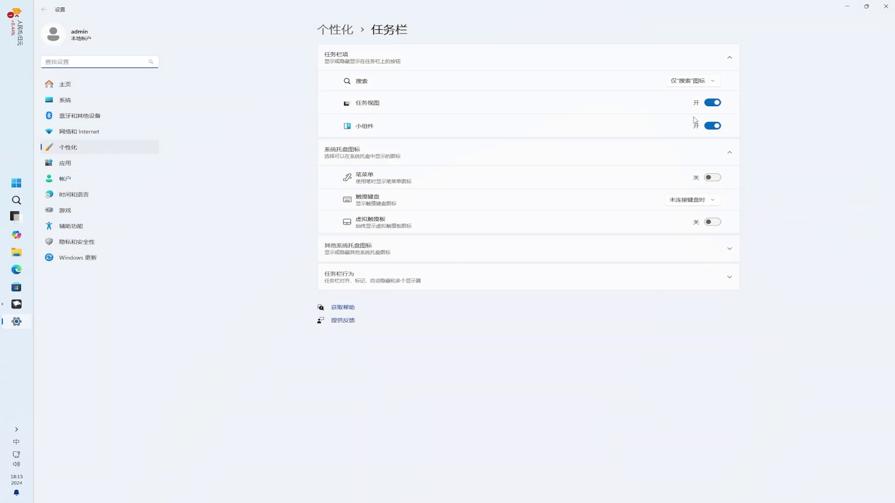
pyautogui.click(718, 127)
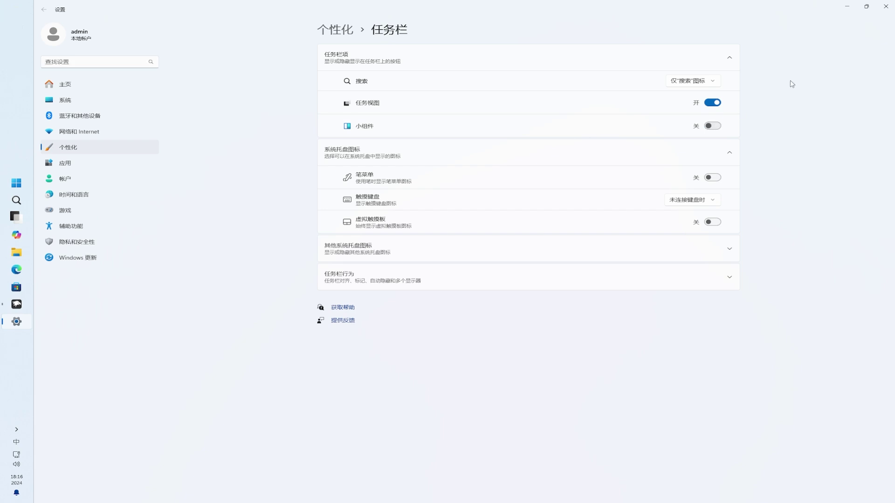
pyautogui.click(886, 6)
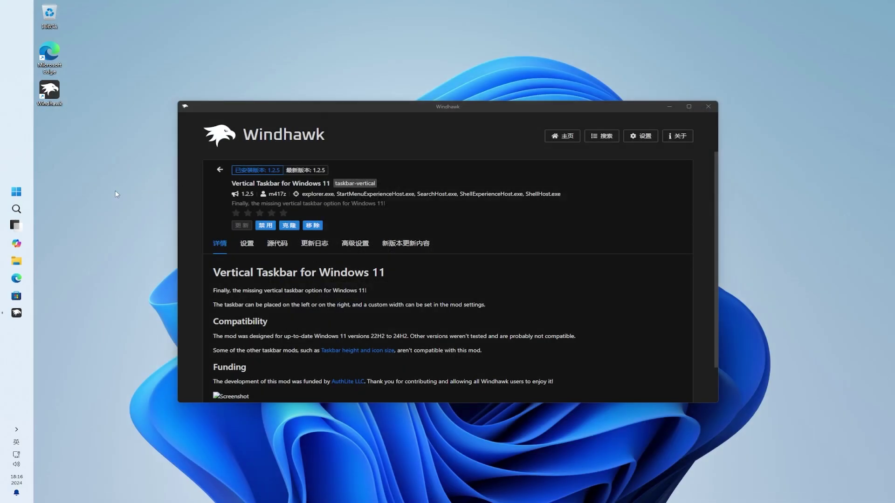
# Set the taskbar alignment (任务栏对齐方式) to 靠左, close the settings, and move the desktop icons to the right edge of the desktop.
pyautogui.rightClick(19, 141)
pyautogui.click(62, 161)
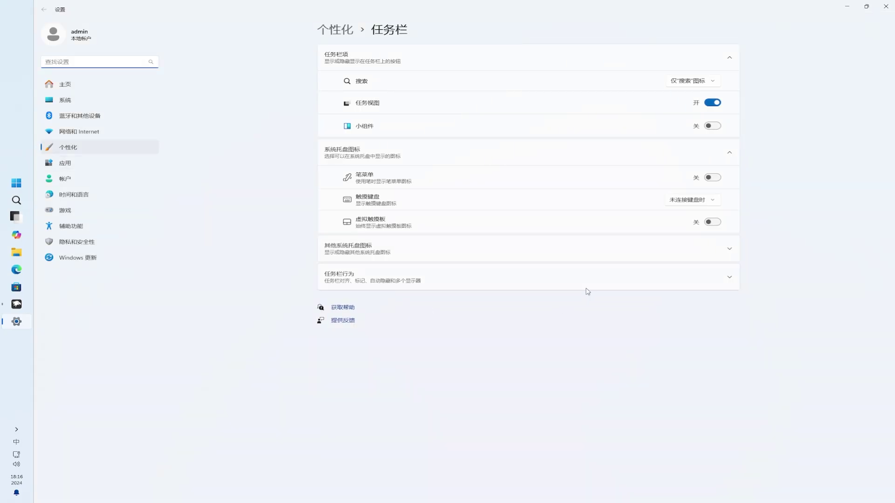
pyautogui.click(624, 280)
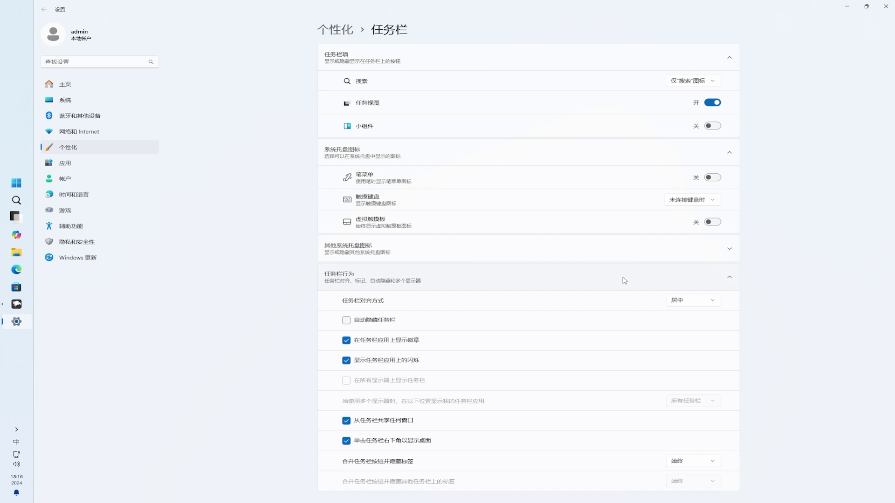
pyautogui.scroll(-1, 625, 280)
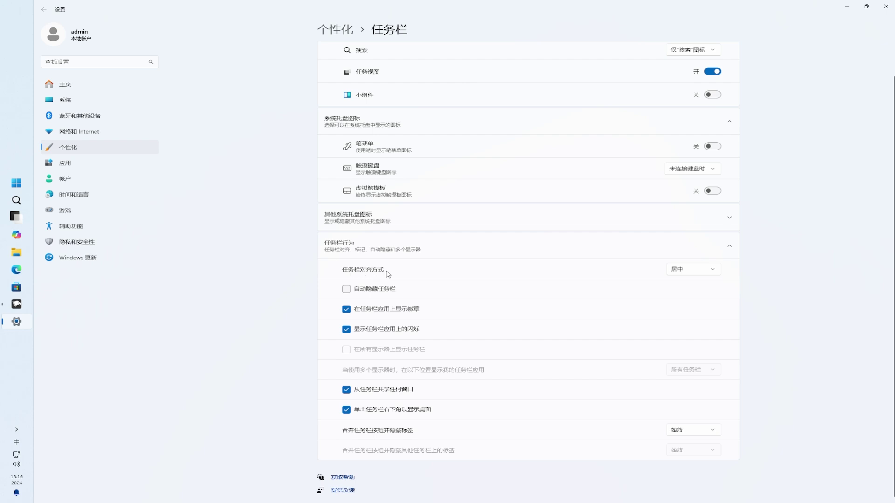
pyautogui.click(711, 273)
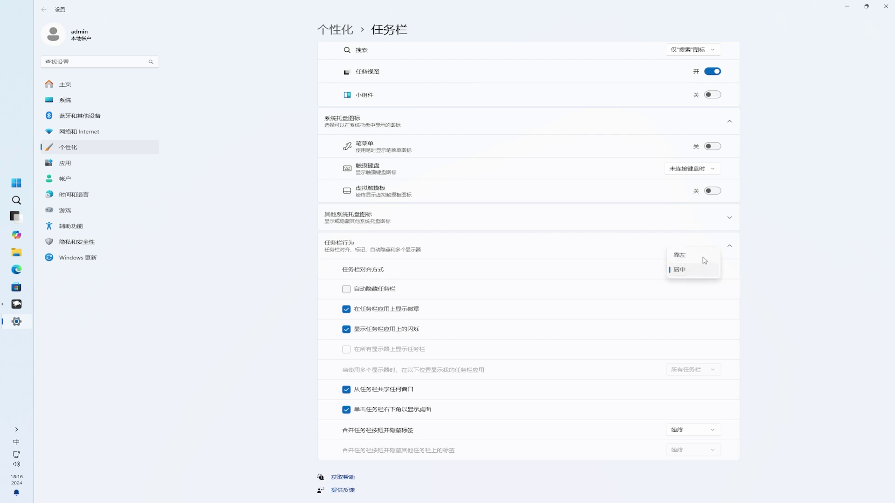
pyautogui.click(704, 258)
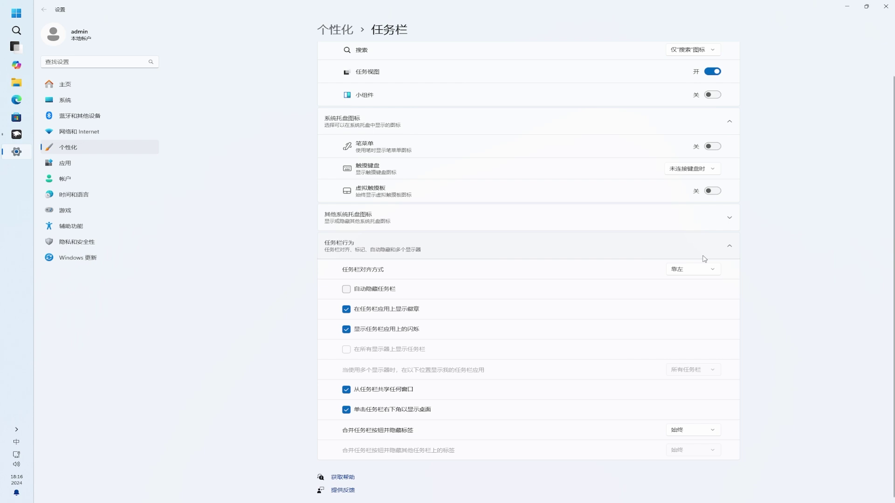
pyautogui.click(886, 10)
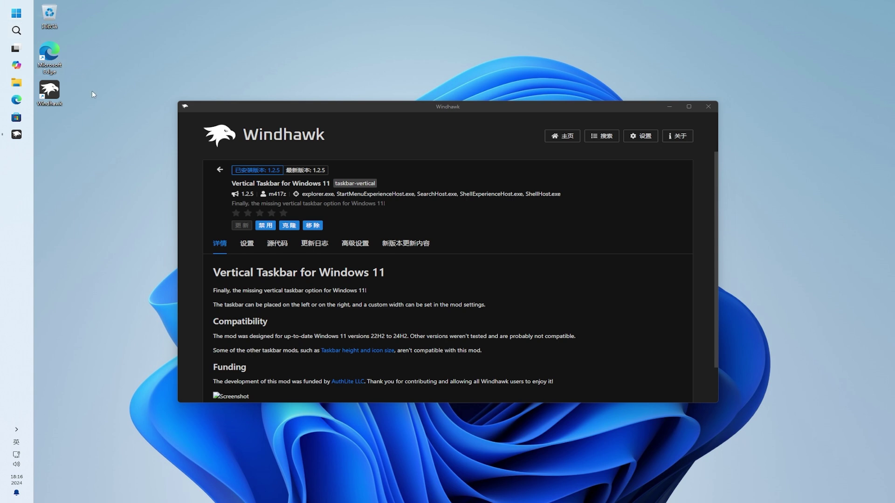
pyautogui.moveTo(116, 116); pyautogui.dragTo(873, 16)
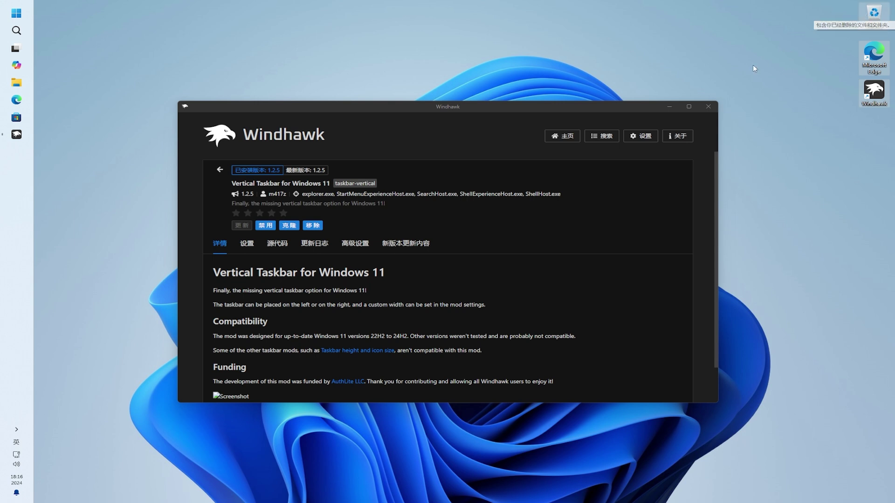
# Set the taskbar location to Right in the Vertical Taskbar mod's settings and save the change.
pyautogui.click(251, 246)
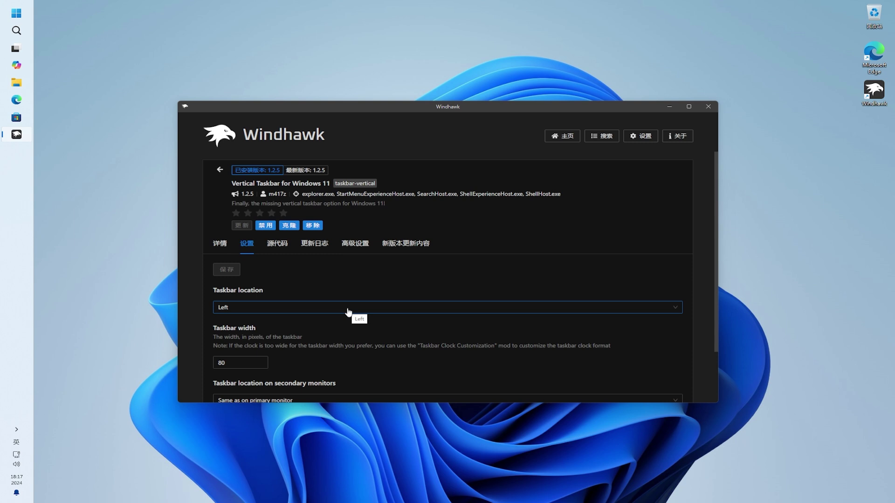
pyautogui.click(348, 311)
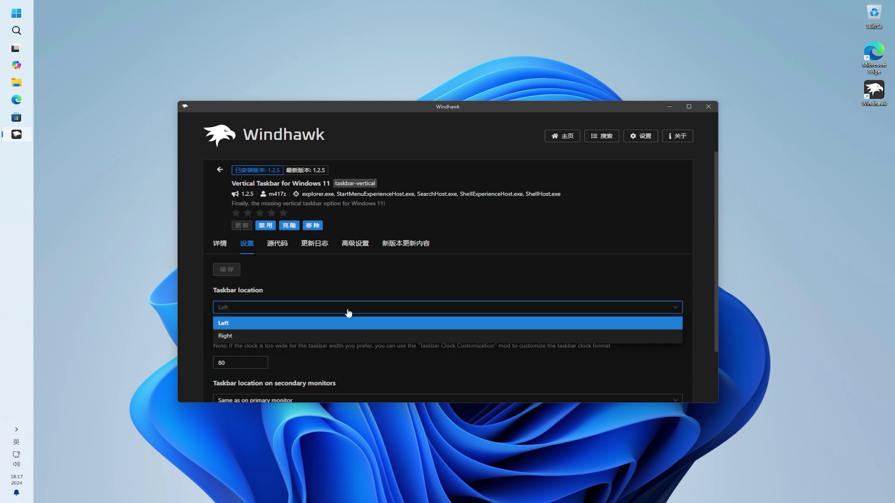
pyautogui.click(346, 338)
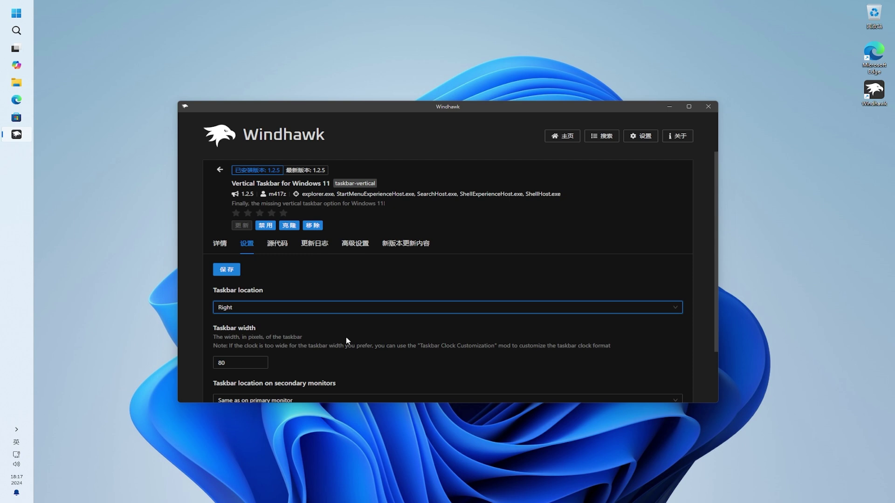
pyautogui.click(227, 269)
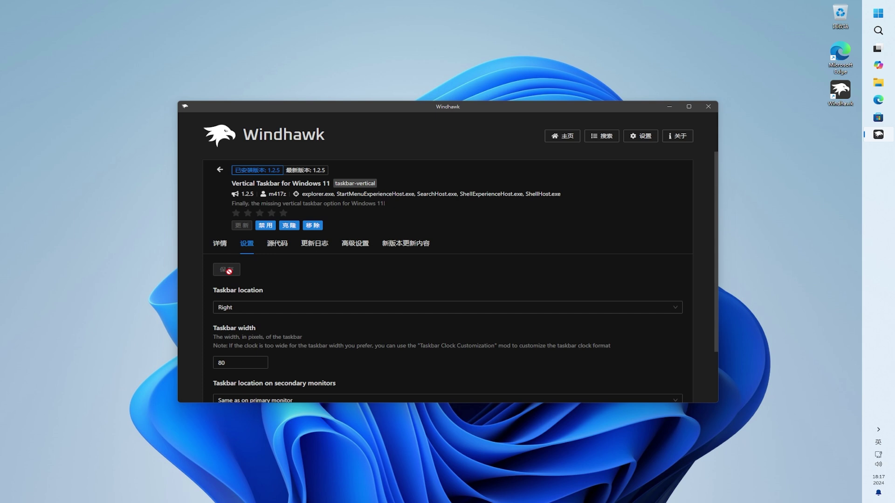
# Return the Vertical Taskbar mod's taskbar location to Left and save the setting.
pyautogui.click(298, 311)
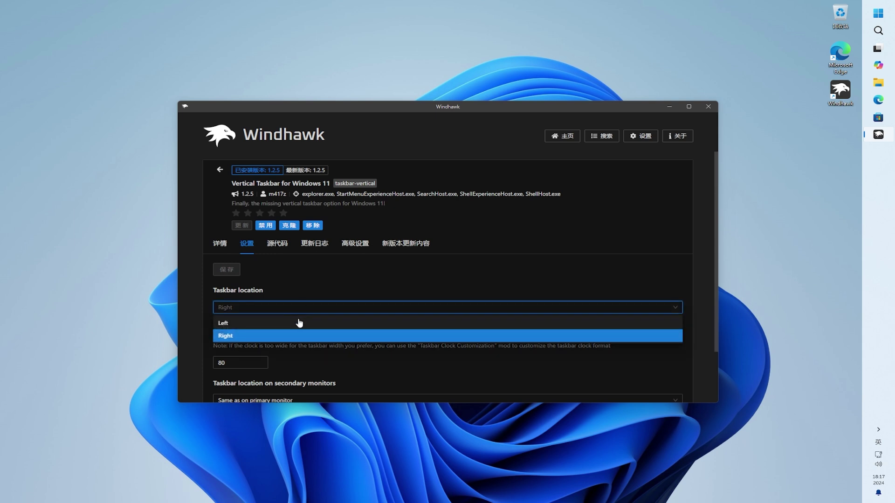
pyautogui.click(298, 322)
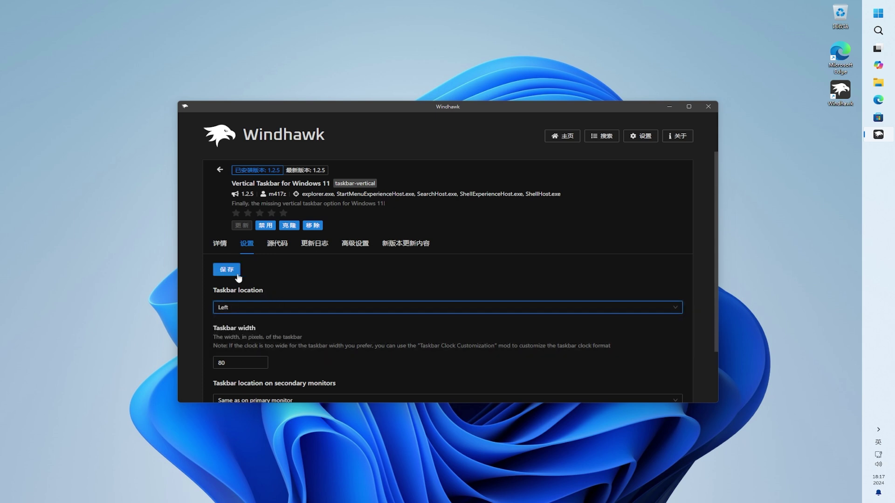
pyautogui.click(229, 271)
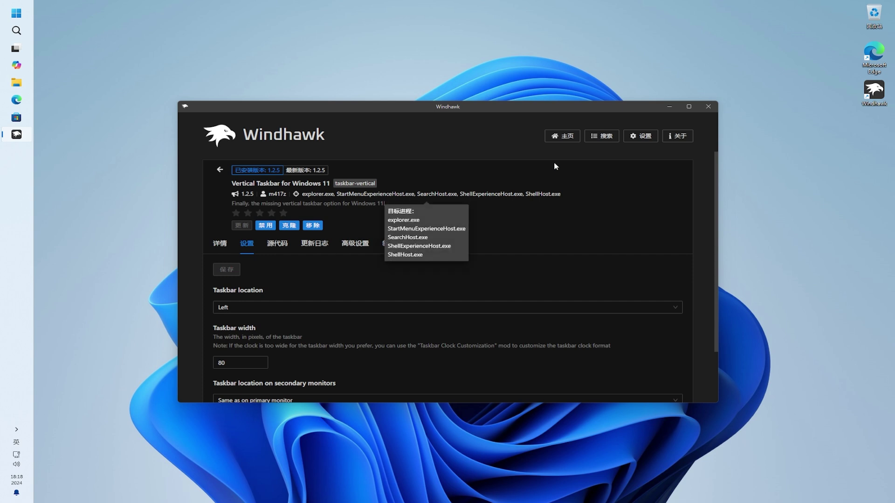
# Search the mods for taskbar on top and install Taskbar on top for Windows 11, accepting the risk.
pyautogui.click(605, 137)
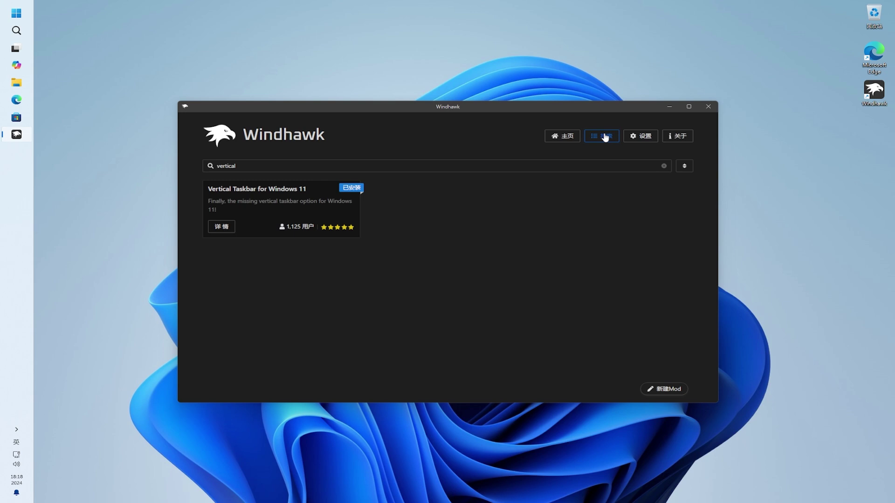
pyautogui.click(607, 162)
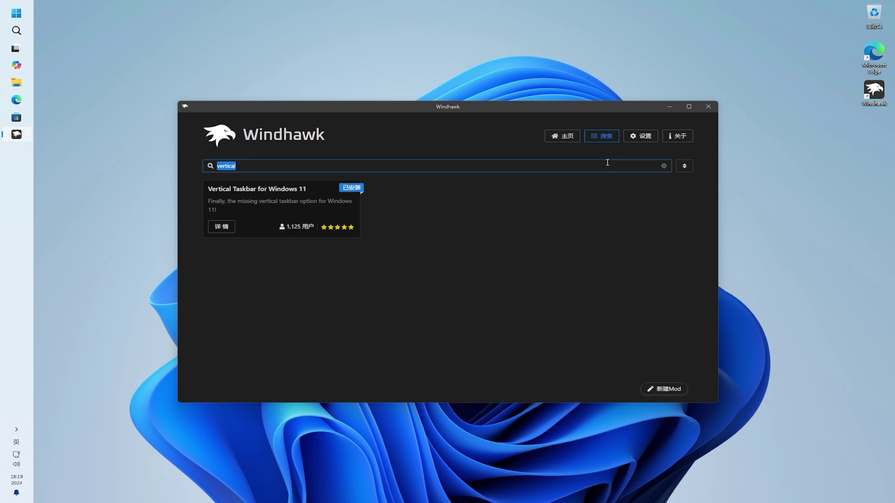
pyautogui.write('ta')
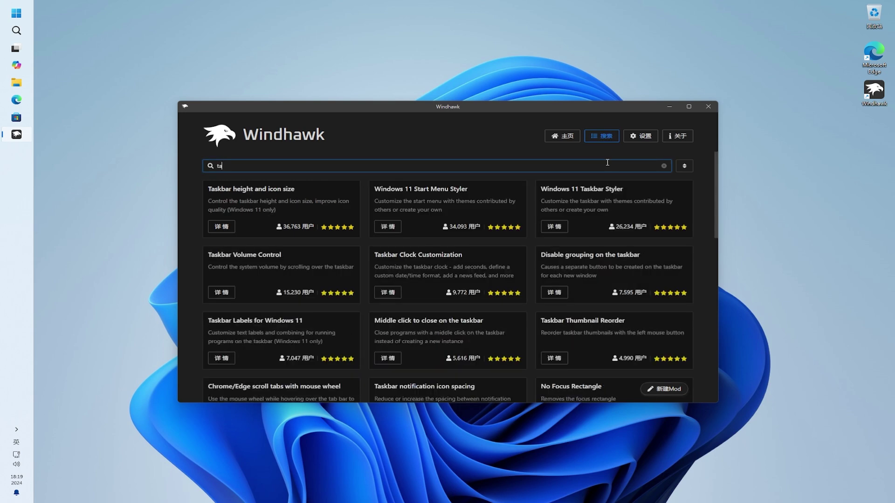
pyautogui.write('skba')
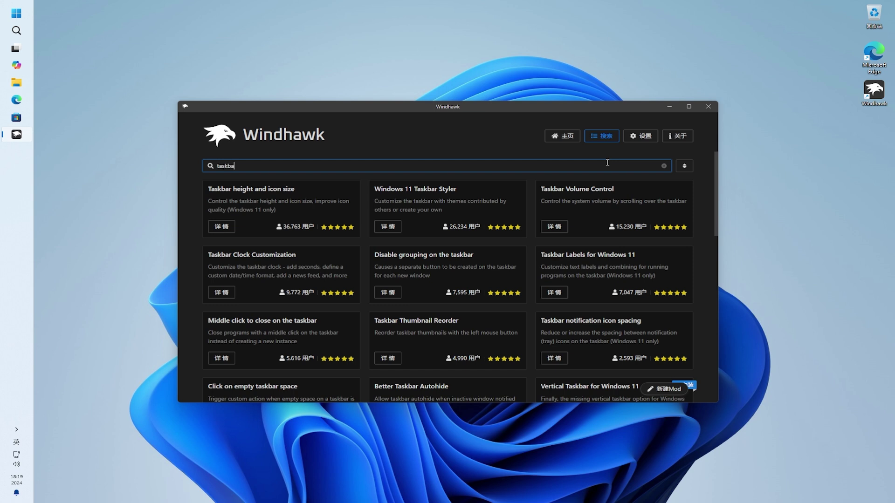
pyautogui.write('r on ')
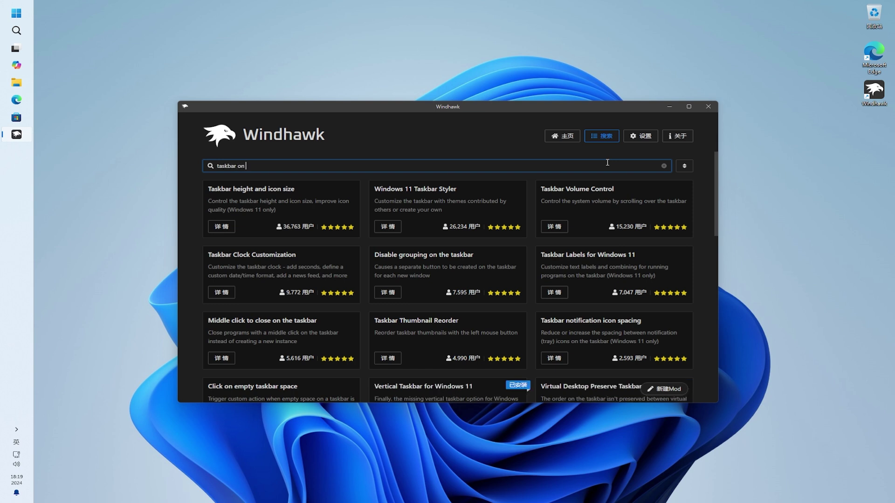
pyautogui.write('top')
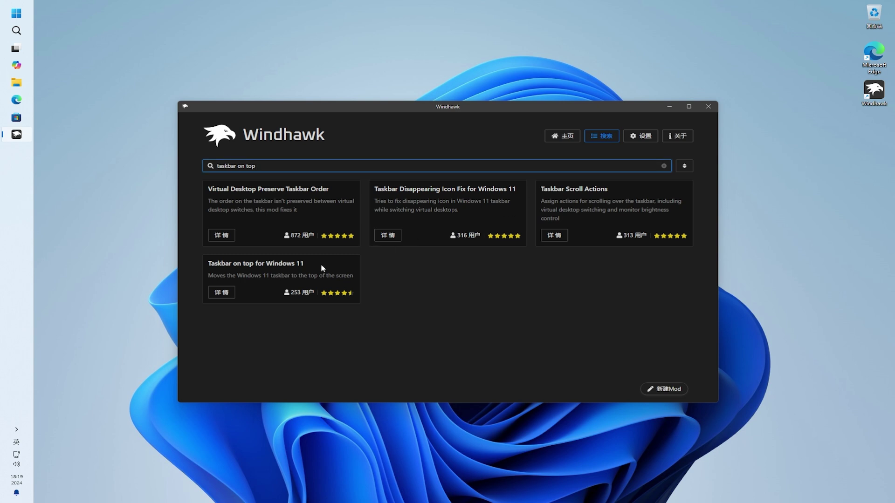
pyautogui.click(220, 293)
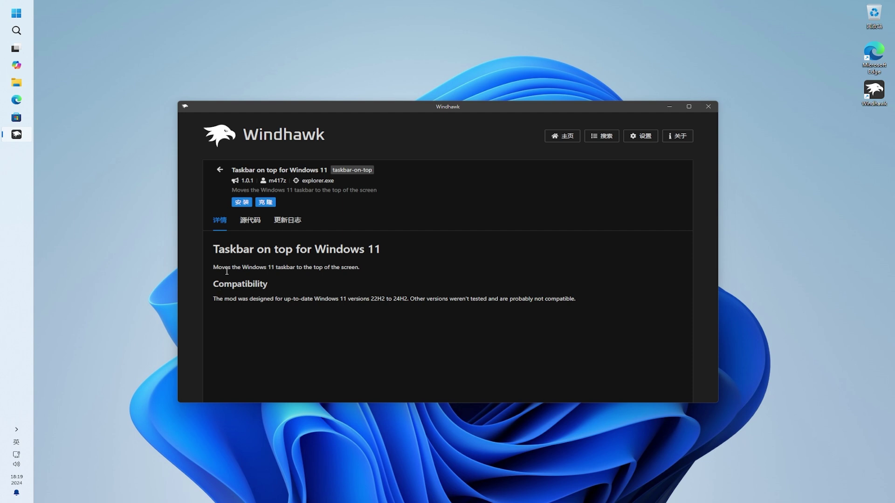
pyautogui.click(240, 203)
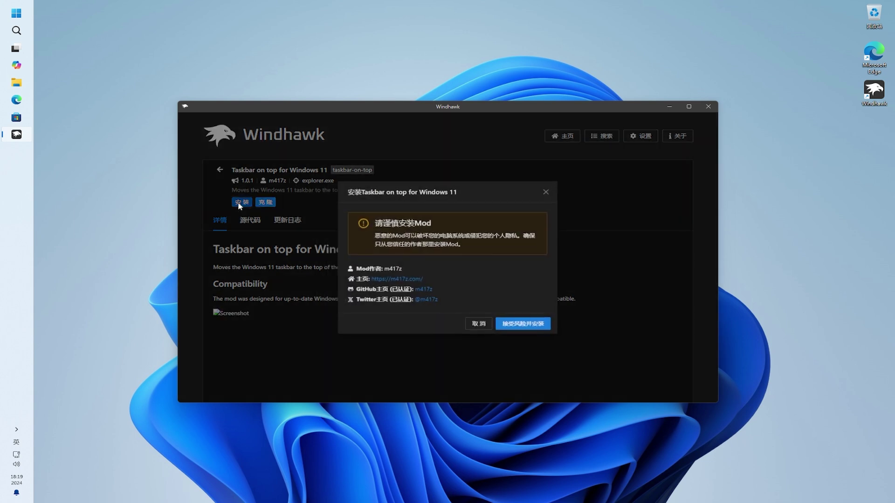
pyautogui.click(528, 326)
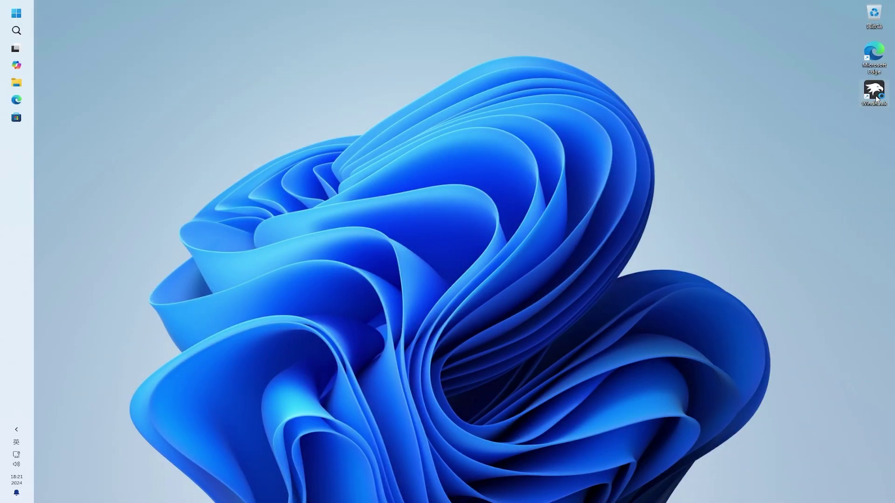
# Reopen Windhawk from the desktop, disable the Vertical Taskbar for Windows 11 mod, and minimize the window.
pyautogui.doubleClick(875, 96)
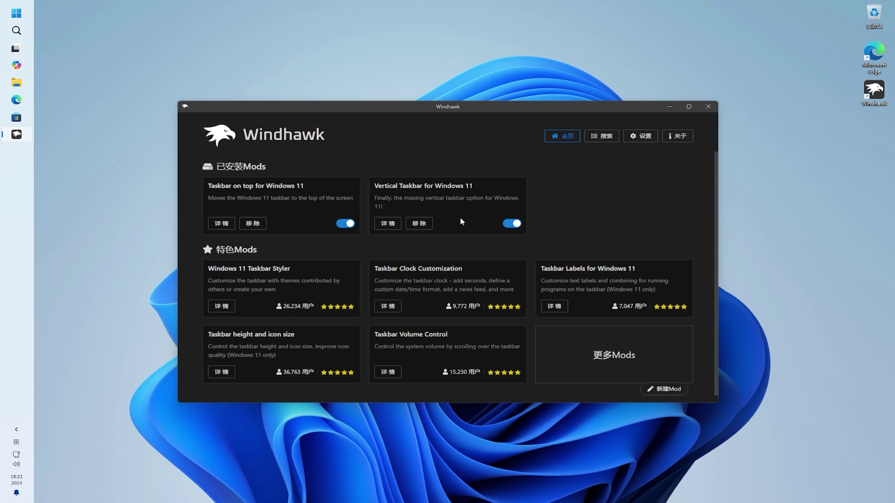
pyautogui.click(511, 225)
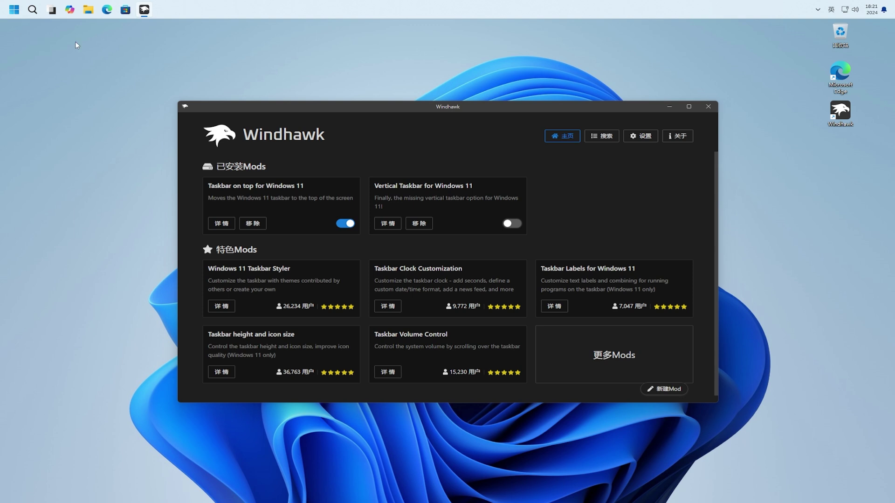
pyautogui.click(670, 108)
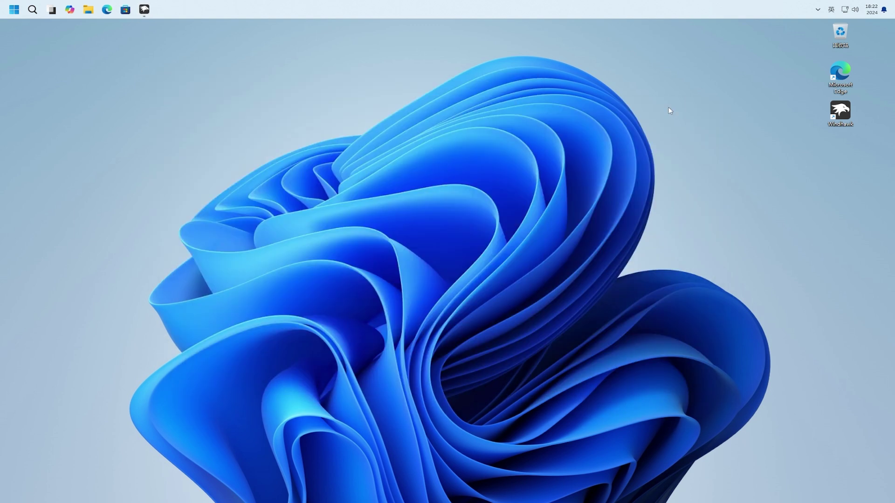
# Check how the Start menu opens from the repositioned taskbar, viewing all apps (所有应用) and returning to the pinned apps.
pyautogui.click(14, 10)
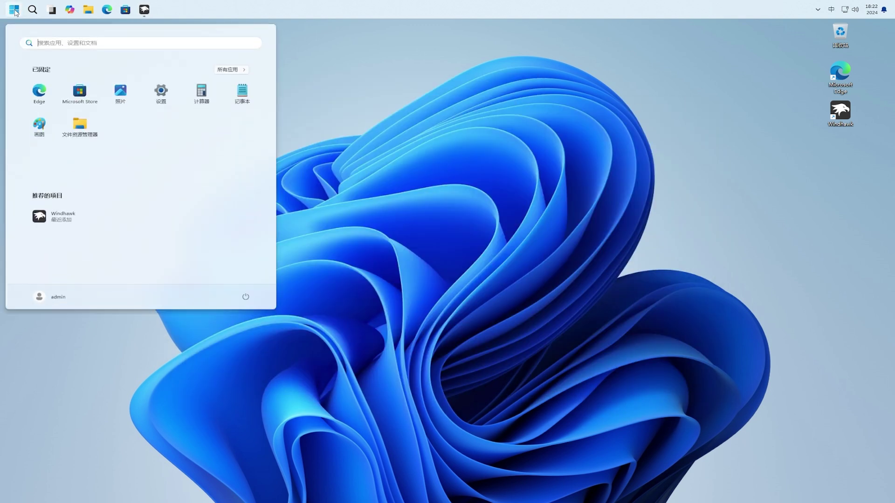
pyautogui.click(232, 70)
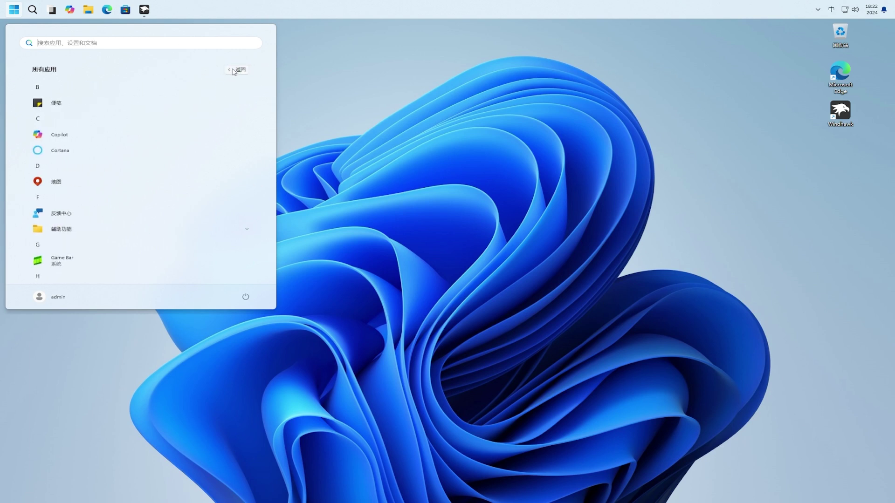
pyautogui.click(234, 71)
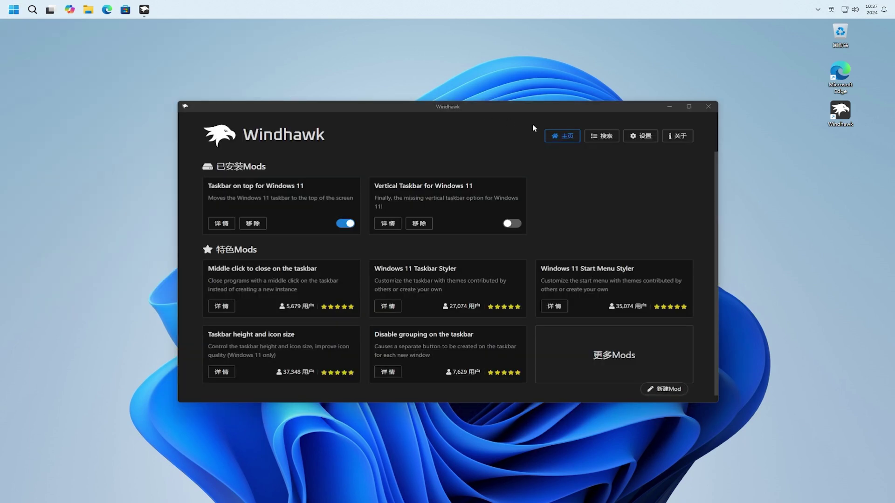
# Find Windows 11 Start Menu Styler among the available mods and install it, accepting the risk.
pyautogui.click(601, 138)
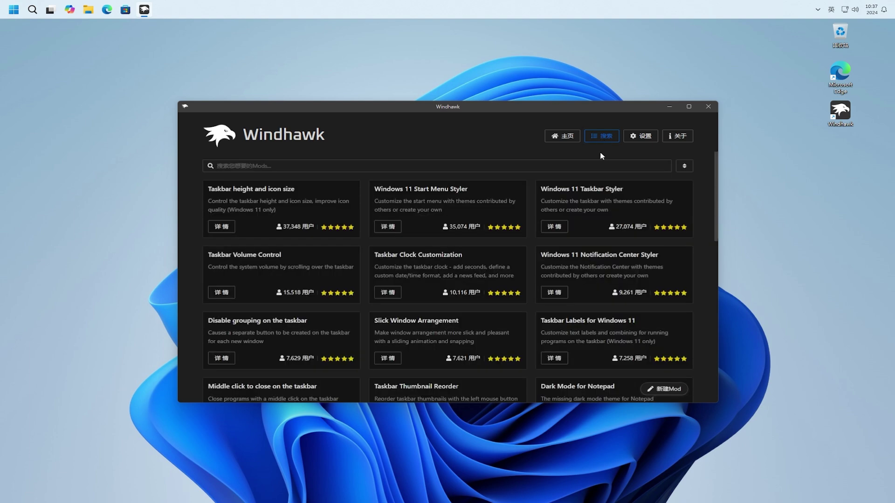
pyautogui.click(605, 166)
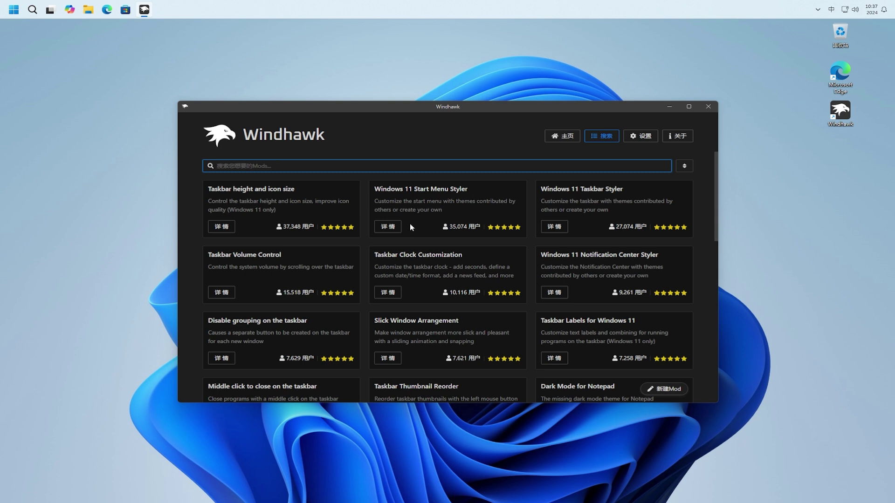
pyautogui.click(393, 228)
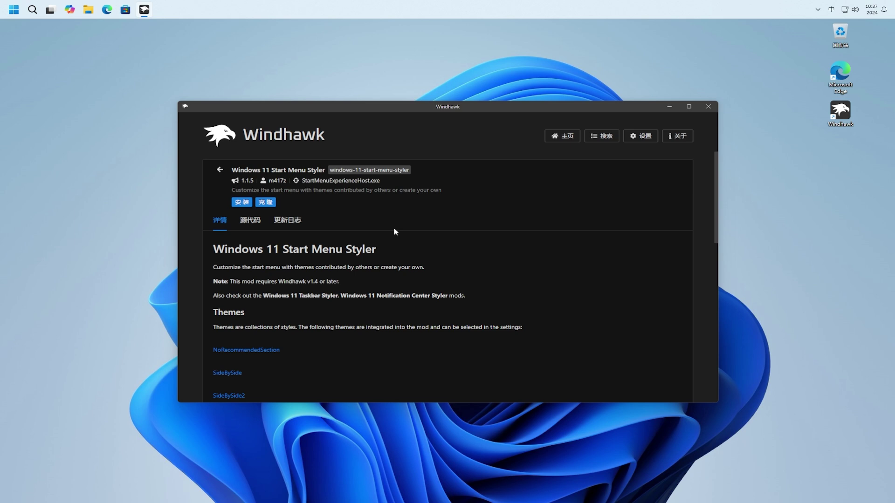
pyautogui.click(243, 204)
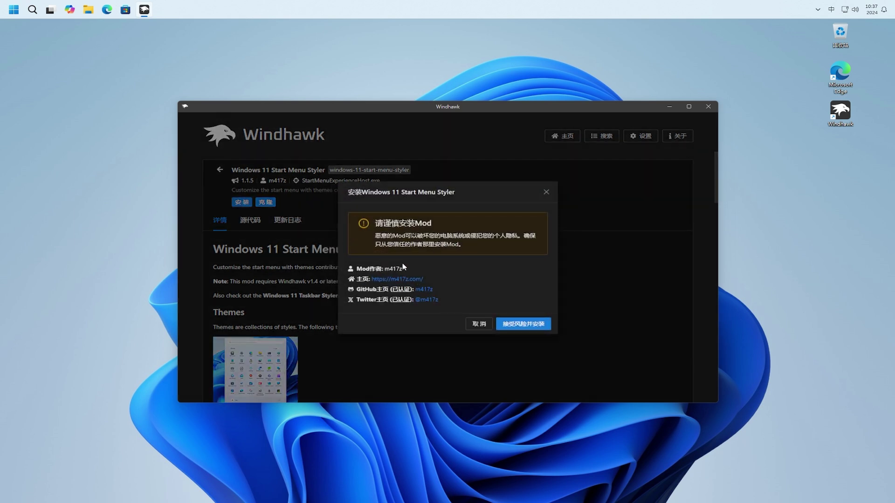
pyautogui.click(525, 324)
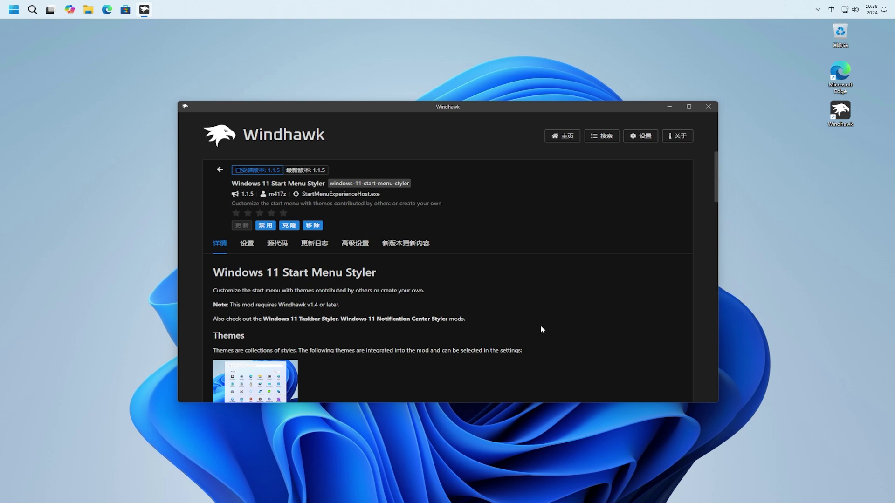
# Set the Start Menu Styler mod's theme to Windows10, save the setting, and close Windhawk.
pyautogui.click(247, 245)
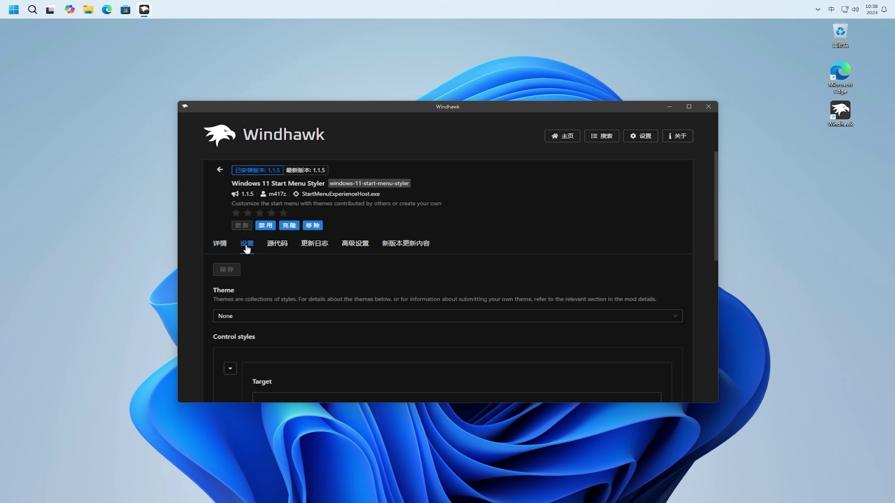
pyautogui.click(677, 317)
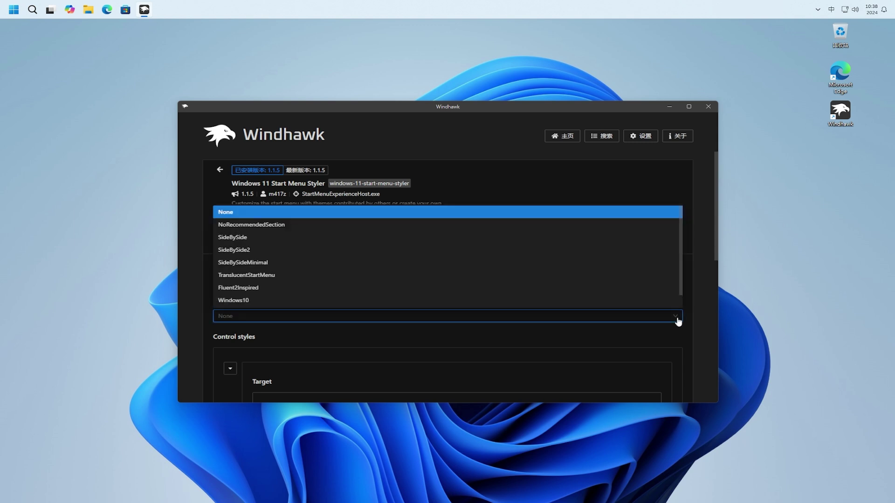
pyautogui.click(655, 302)
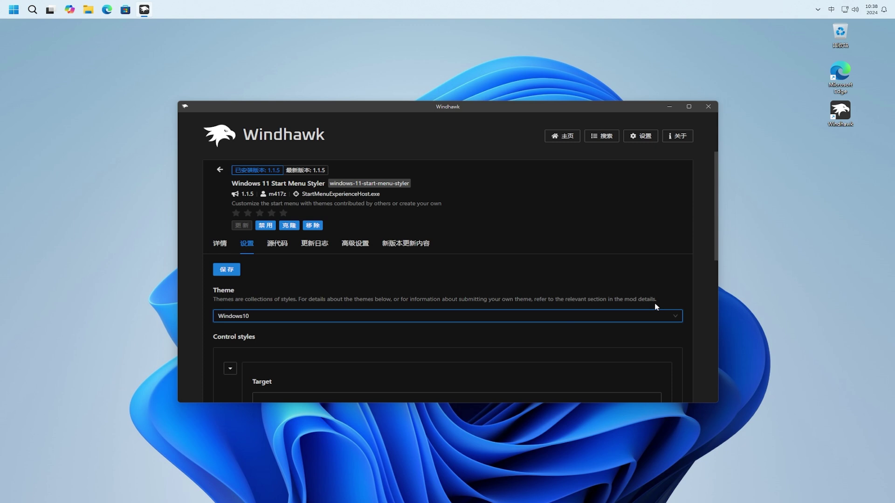
pyautogui.click(228, 271)
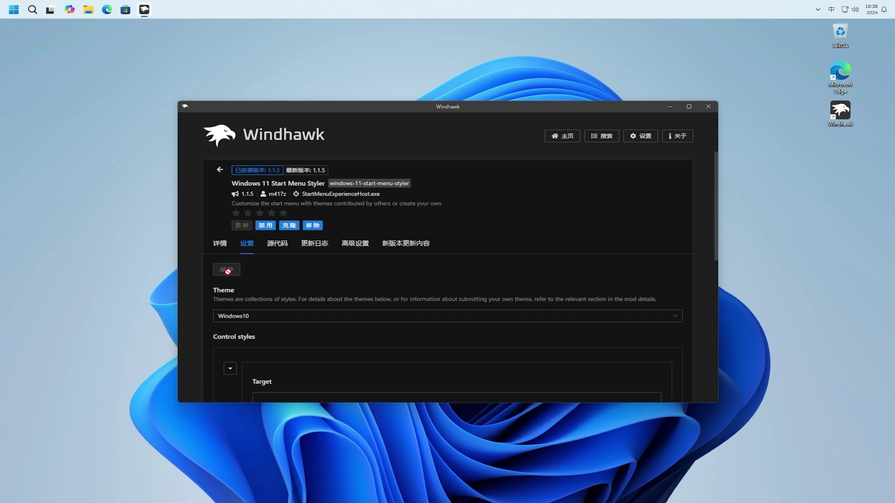
pyautogui.click(710, 109)
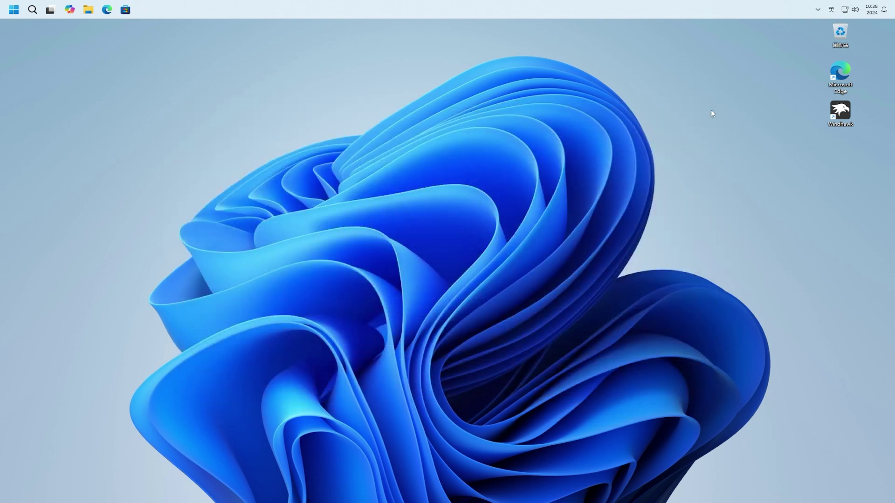
# Reopen Windhawk from the desktop and check how the Start menu looks with the Windows10 theme.
pyautogui.doubleClick(839, 113)
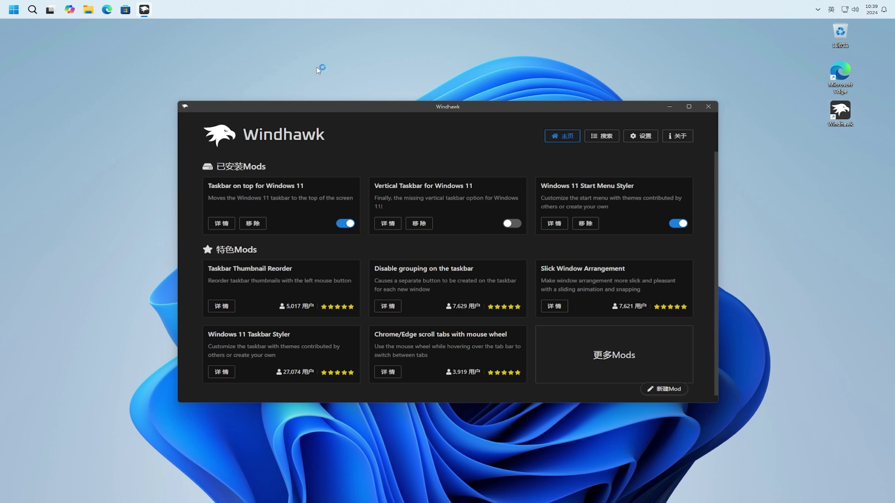
pyautogui.click(12, 10)
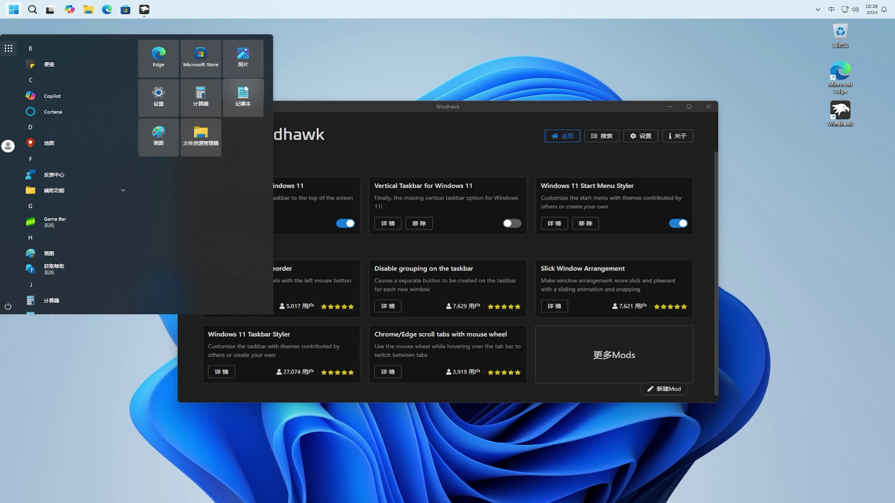
pyautogui.click(13, 10)
pyautogui.click(13, 11)
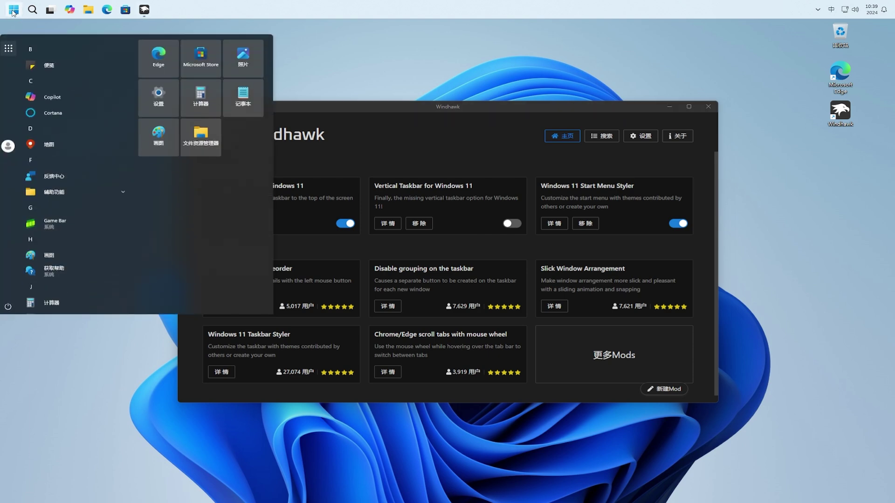
# Move the Windhawk window clear of the Start menu, then save NoRecommendedSection as the Start Menu Styler theme and view the Start menu.
pyautogui.moveTo(382, 109); pyautogui.dragTo(479, 71)
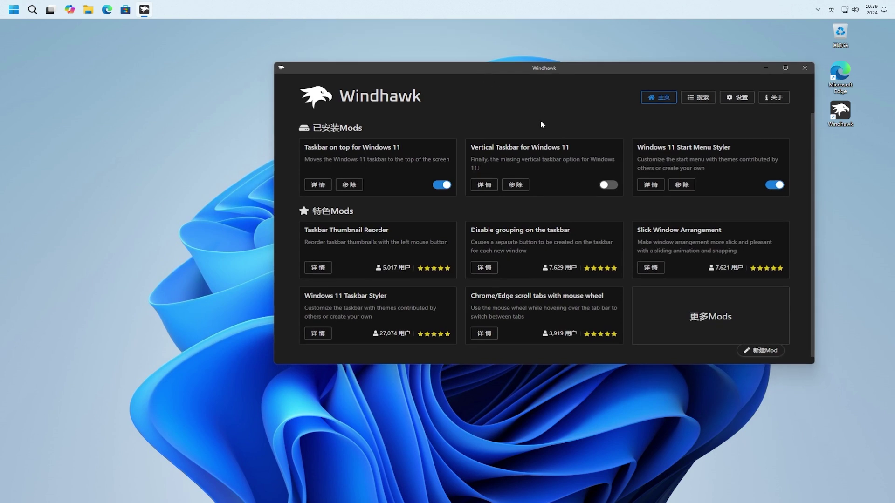
pyautogui.click(649, 186)
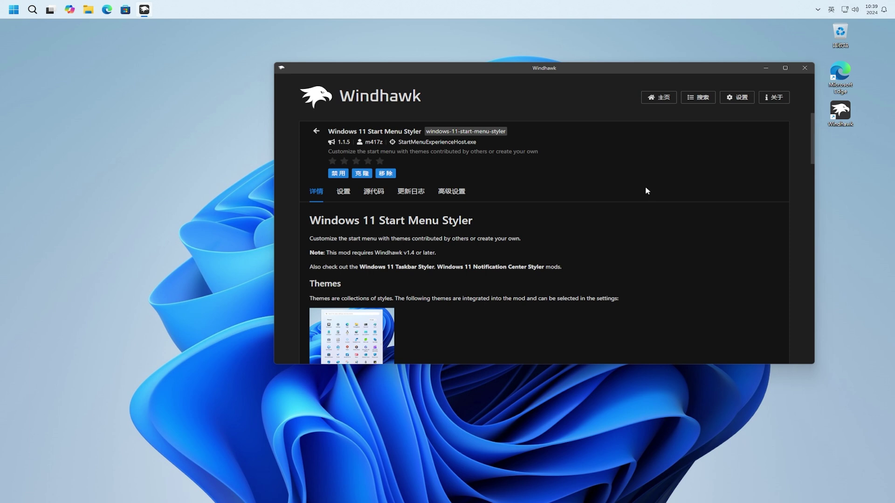
pyautogui.click(345, 192)
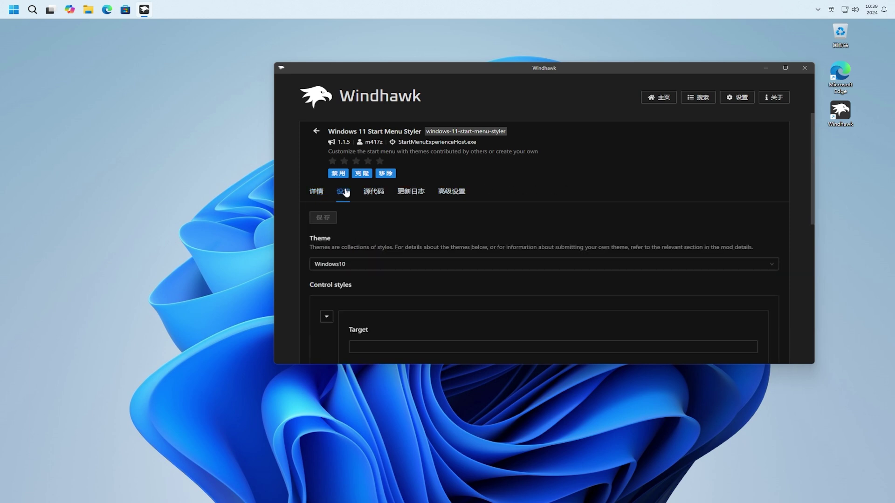
pyautogui.click(599, 271)
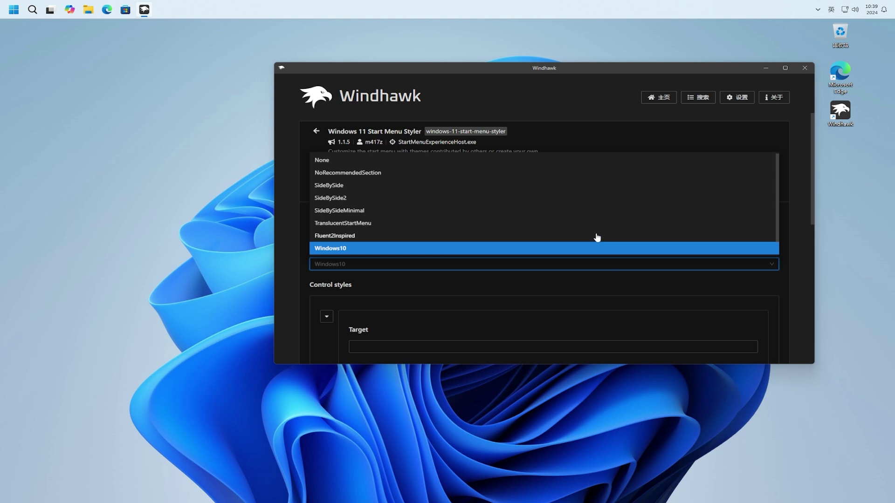
pyautogui.click(559, 164)
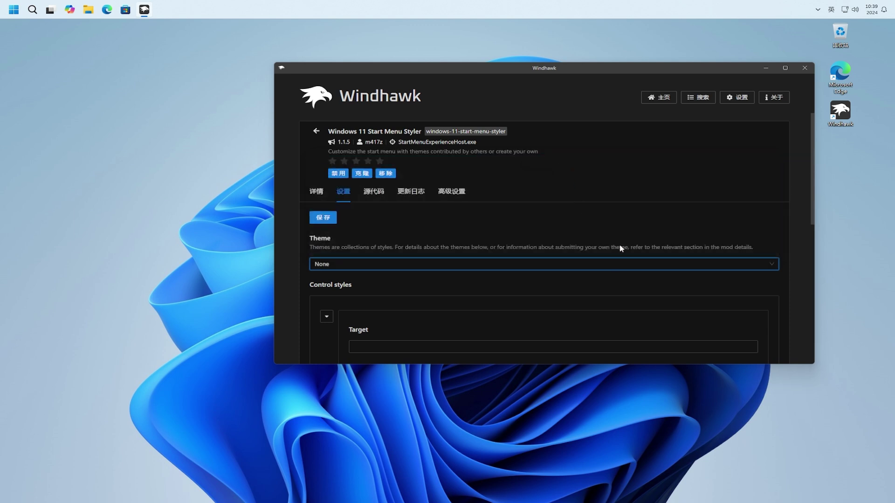
pyautogui.click(642, 267)
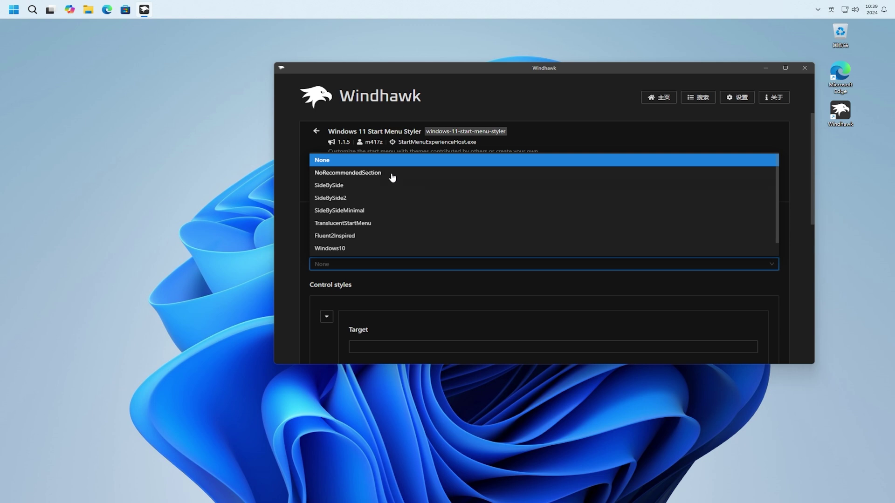
pyautogui.click(376, 173)
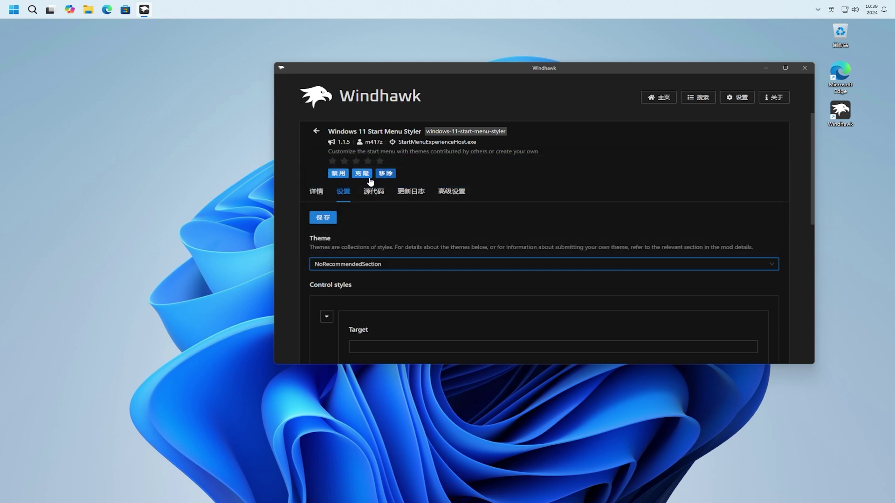
pyautogui.click(319, 219)
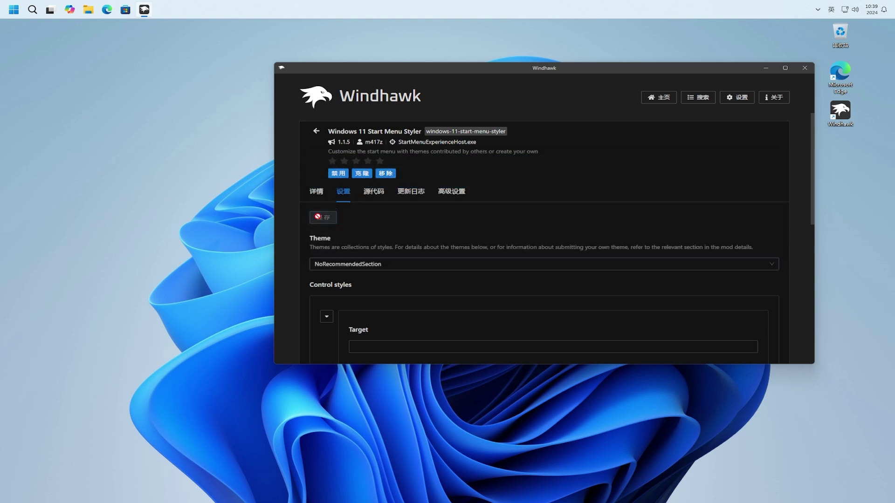
pyautogui.click(15, 10)
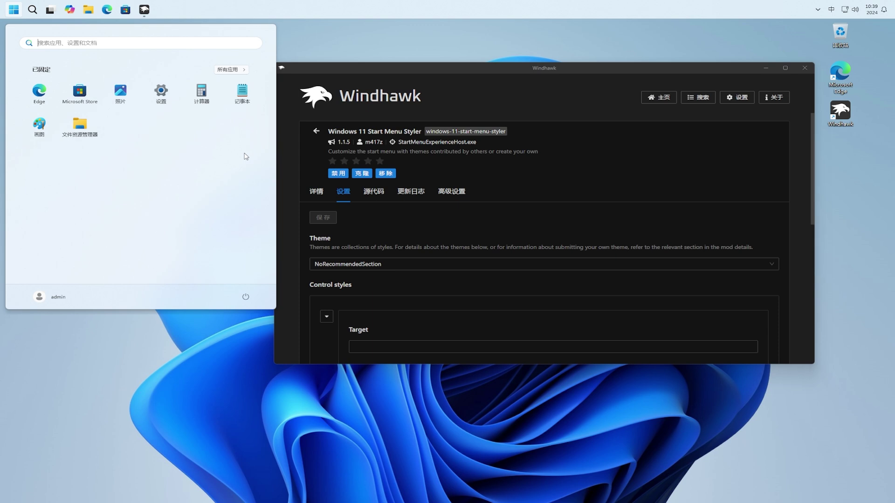
# Change the Start Menu Styler theme to SideBySide, save it, and view the resulting Start menu.
pyautogui.click(774, 267)
pyautogui.click(775, 267)
pyautogui.click(774, 267)
pyautogui.click(774, 267)
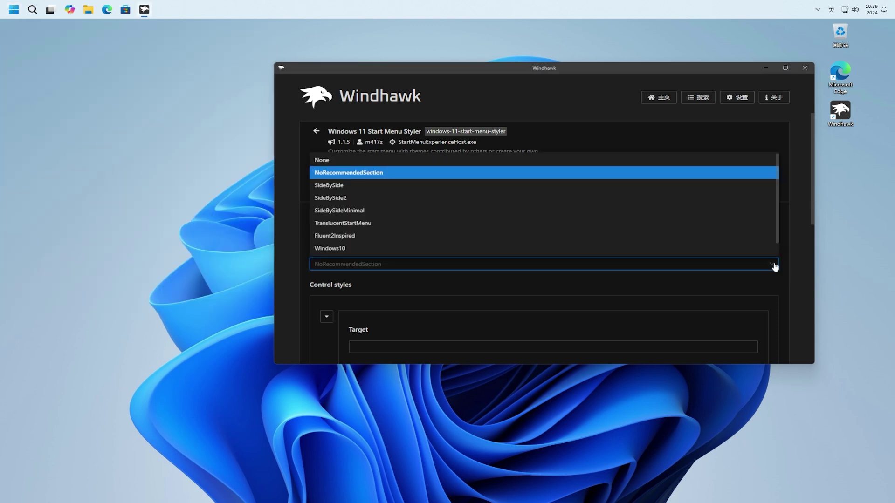
pyautogui.click(474, 182)
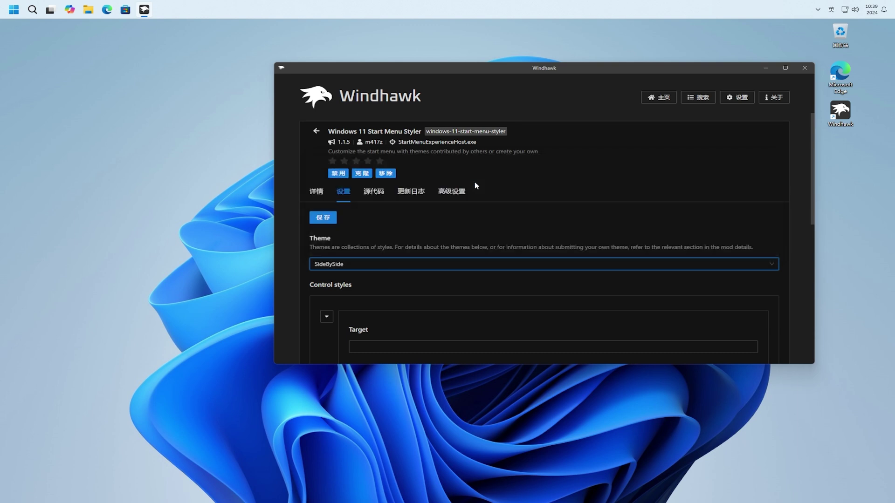
pyautogui.click(321, 217)
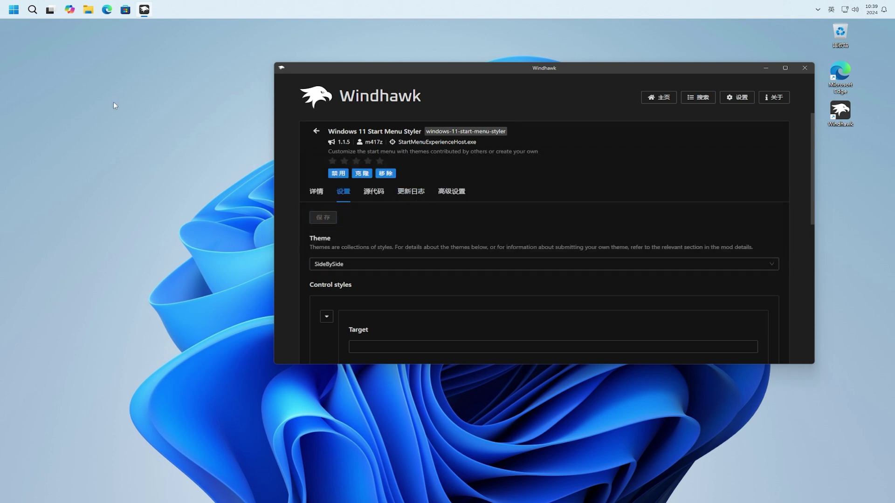
pyautogui.click(14, 12)
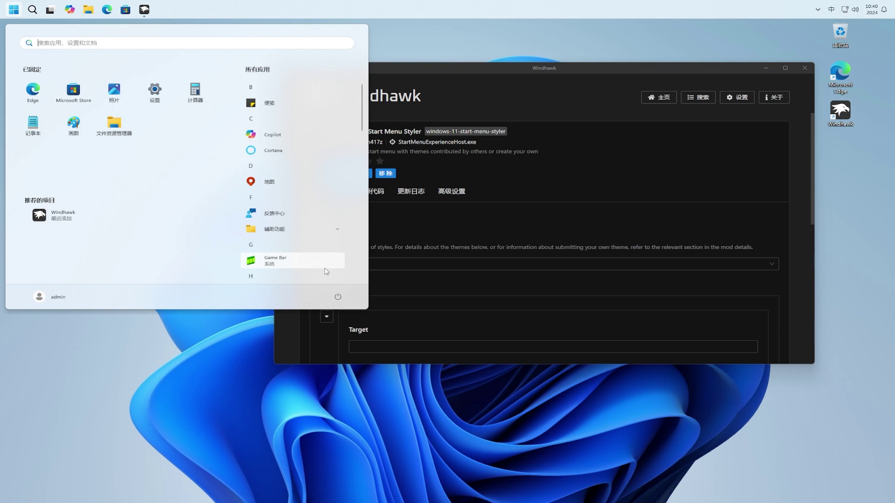
# Switch the Start Menu Styler theme to SideBySide2, save it, and check the Start menu's layout before closing it.
pyautogui.click(496, 265)
pyautogui.click(496, 264)
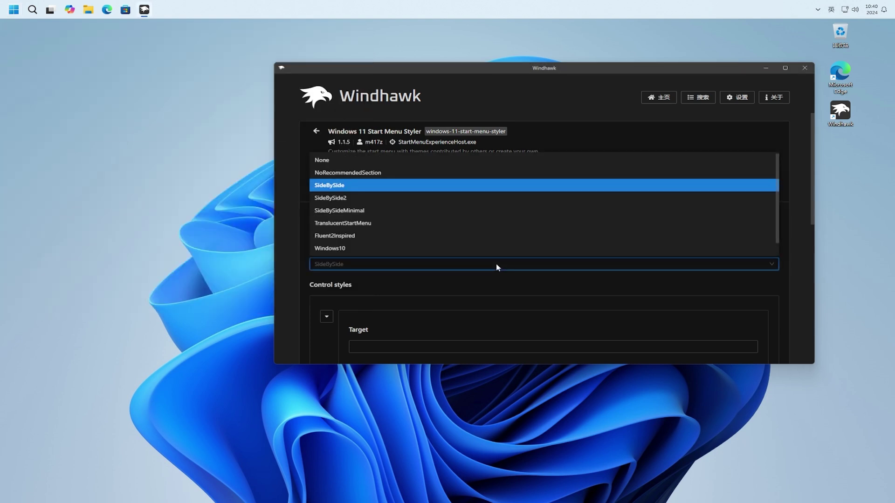
pyautogui.click(480, 200)
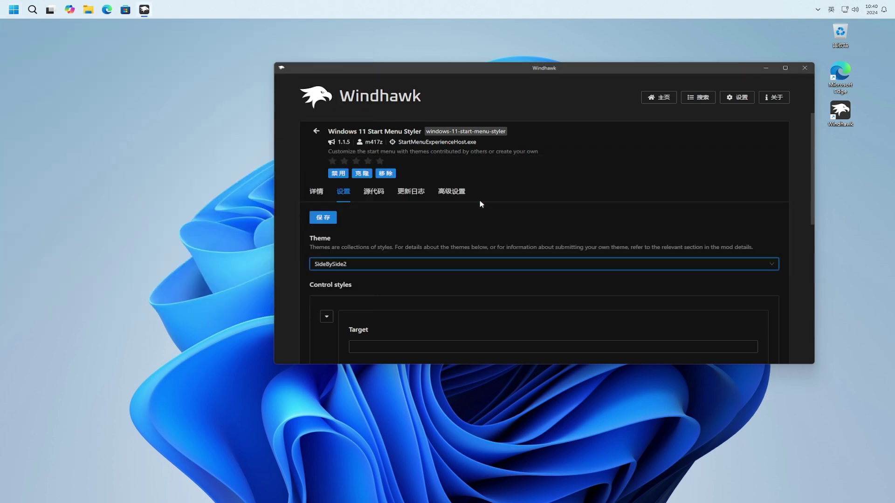
pyautogui.click(321, 217)
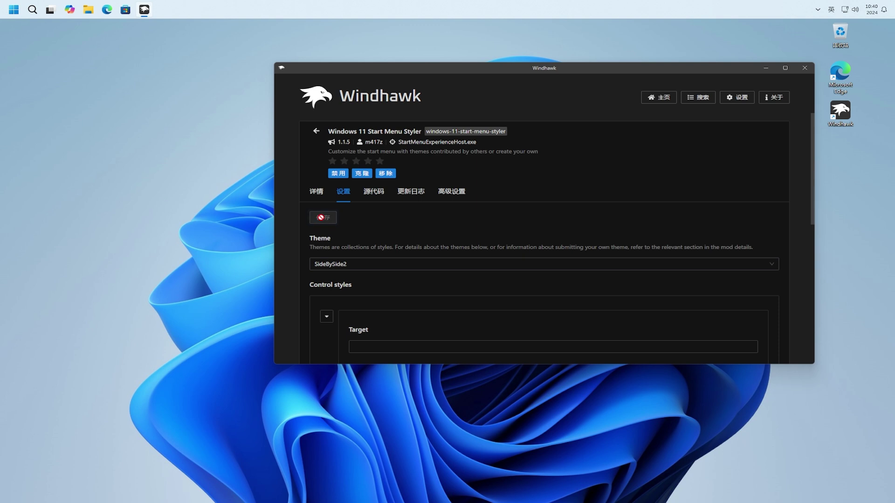
pyautogui.click(14, 10)
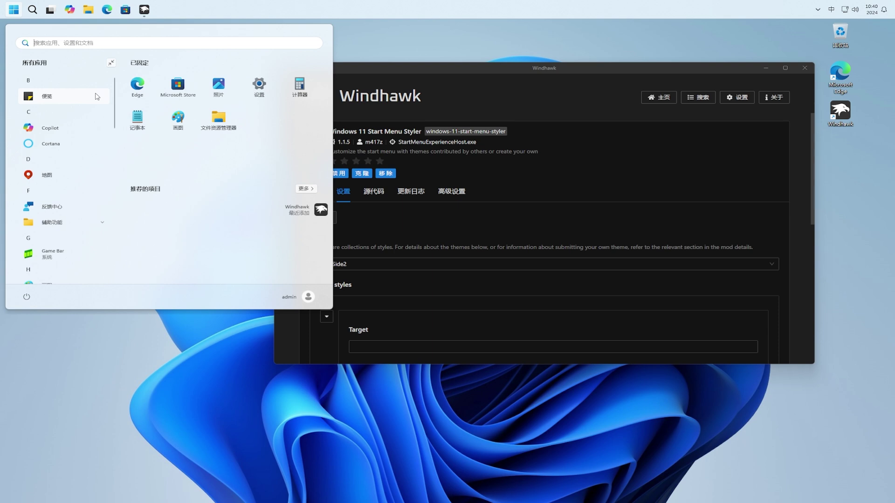
pyautogui.click(462, 176)
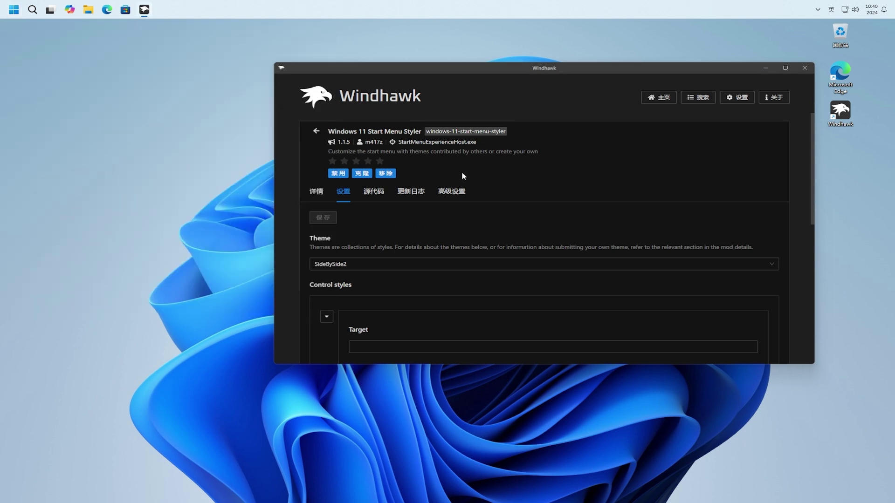
# Apply the SideBySideMinimal theme in Start Menu Styler, save it, and open the Start menu to inspect it.
pyautogui.click(393, 264)
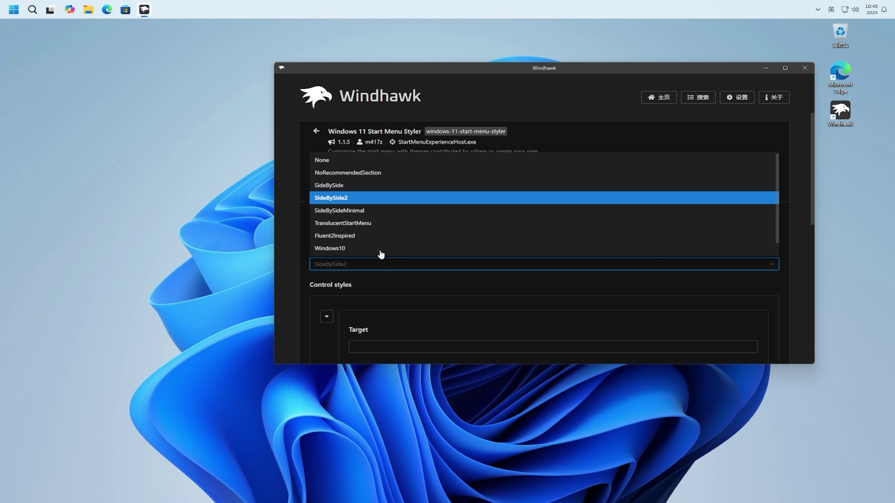
pyautogui.click(343, 211)
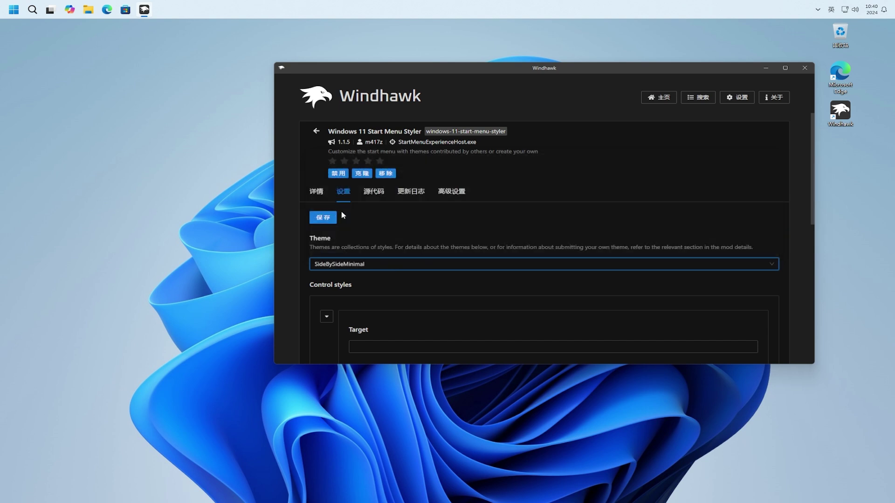
pyautogui.click(327, 217)
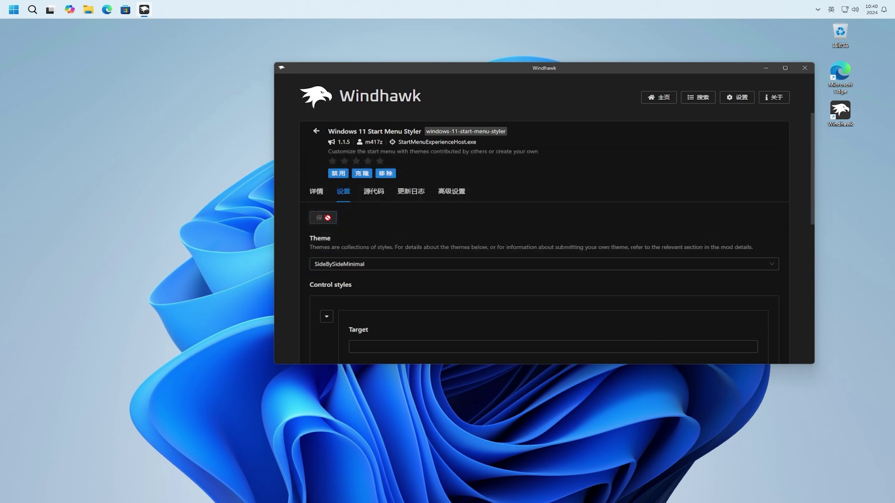
pyautogui.click(11, 11)
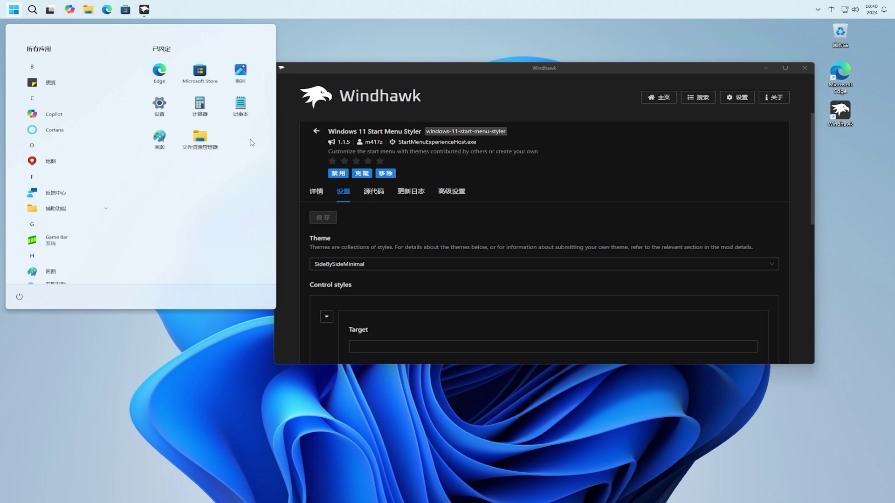
# Set the Start Menu Styler theme to TranslucentStartMenu, save it, and open the Start menu to view the result.
pyautogui.click(519, 266)
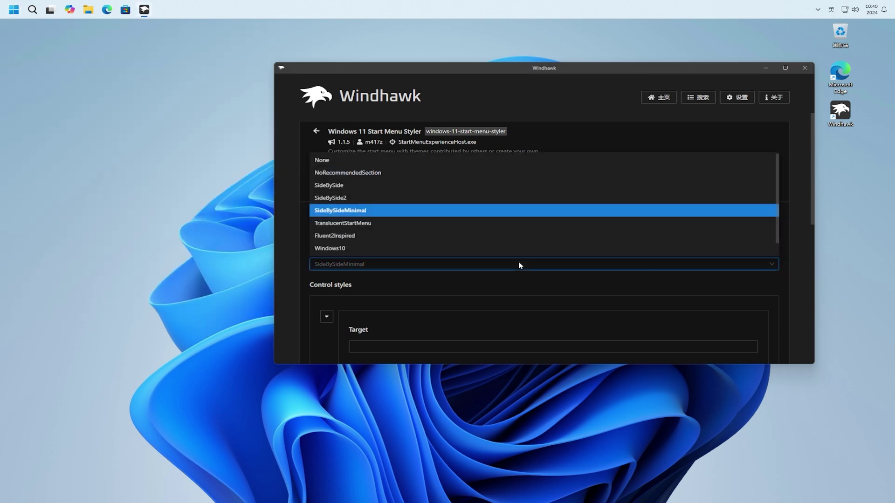
pyautogui.click(420, 222)
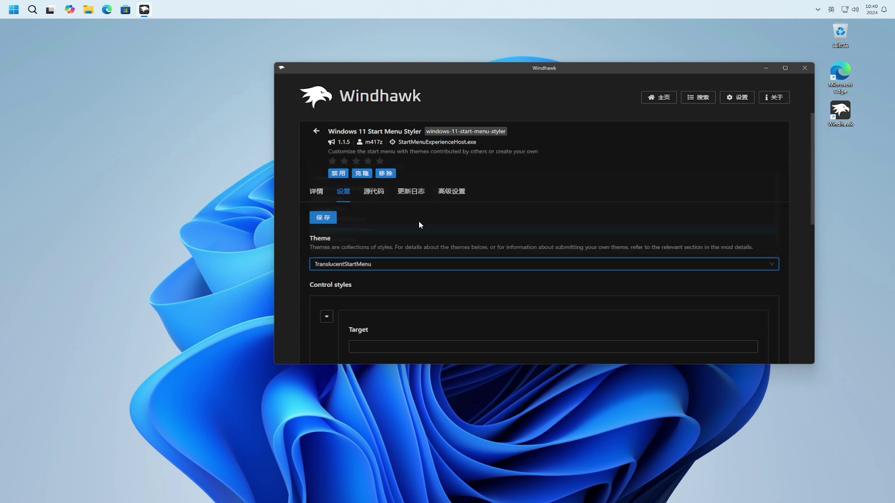
pyautogui.click(331, 214)
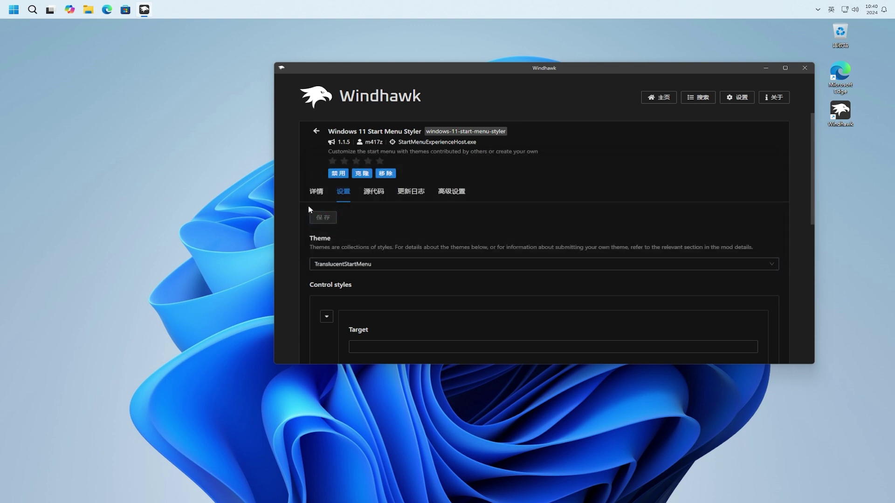
pyautogui.click(13, 10)
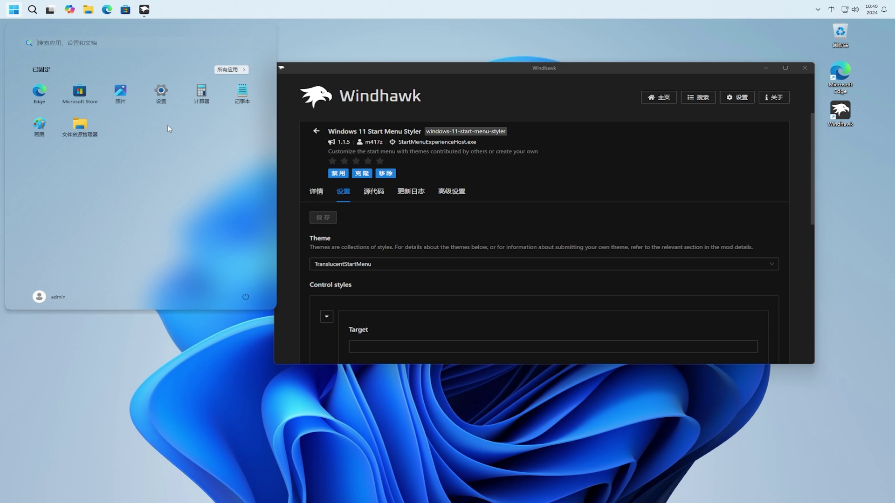
# Switch the Start Menu Styler theme to Fluent2Inspired, save it, and check the Start menu before closing it.
pyautogui.click(468, 268)
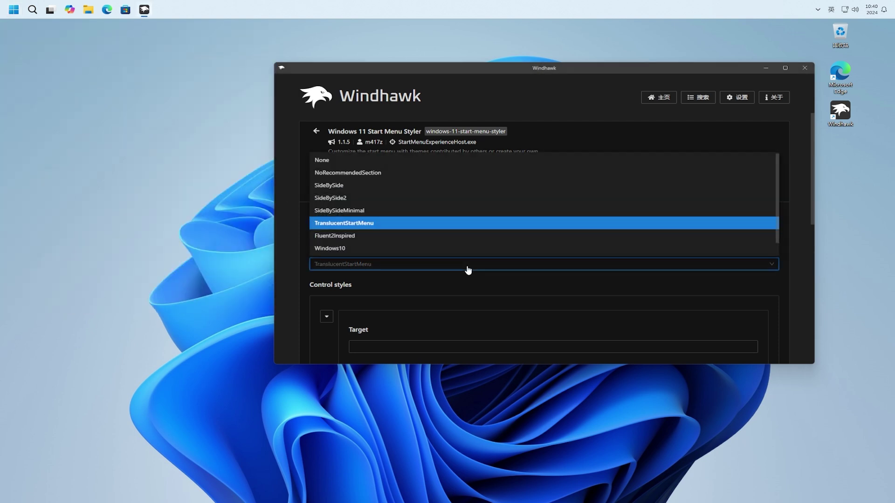
pyautogui.click(473, 237)
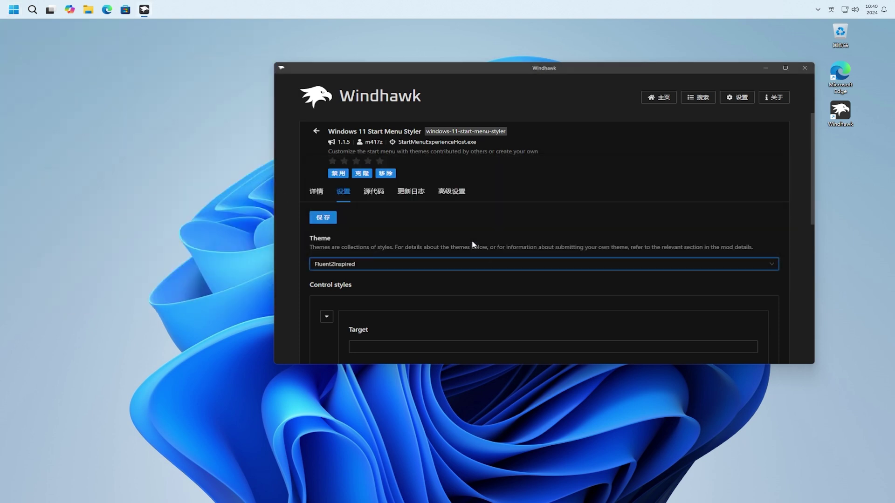
pyautogui.click(326, 217)
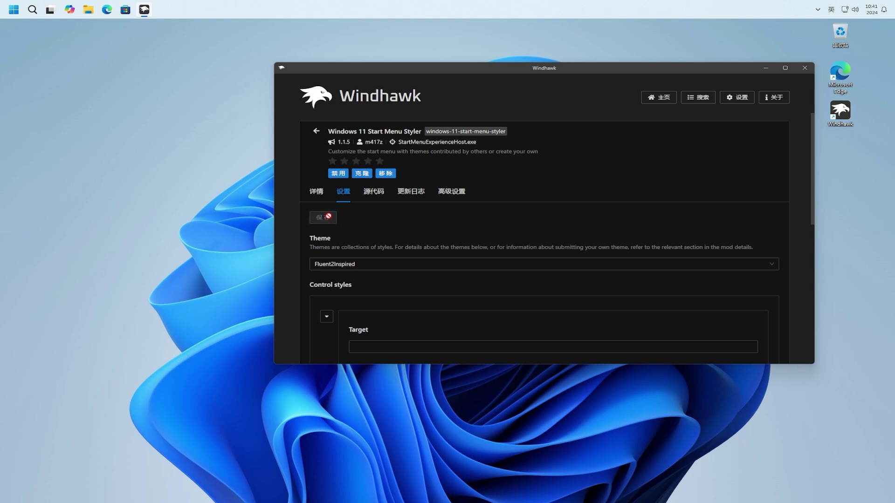
pyautogui.click(13, 9)
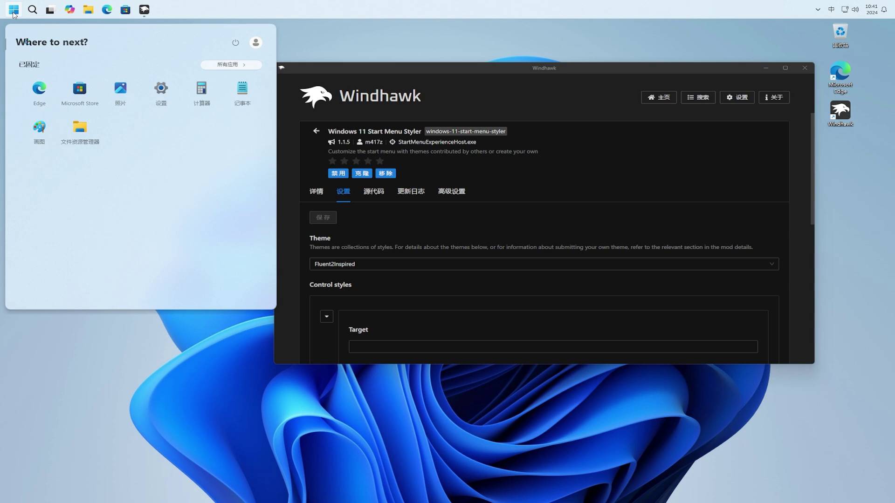
pyautogui.click(13, 10)
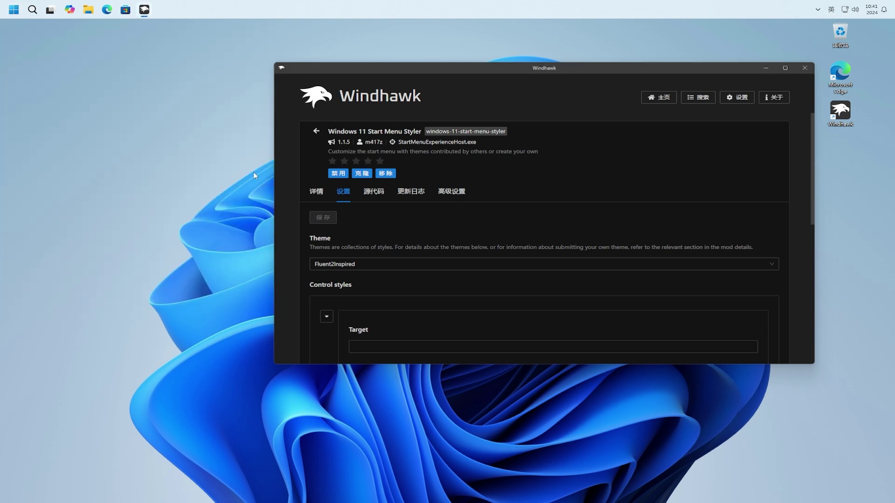
# Apply the Windows11_Metro10 theme in Start Menu Styler, save it, and open the Start menu to inspect its layout.
pyautogui.click(456, 267)
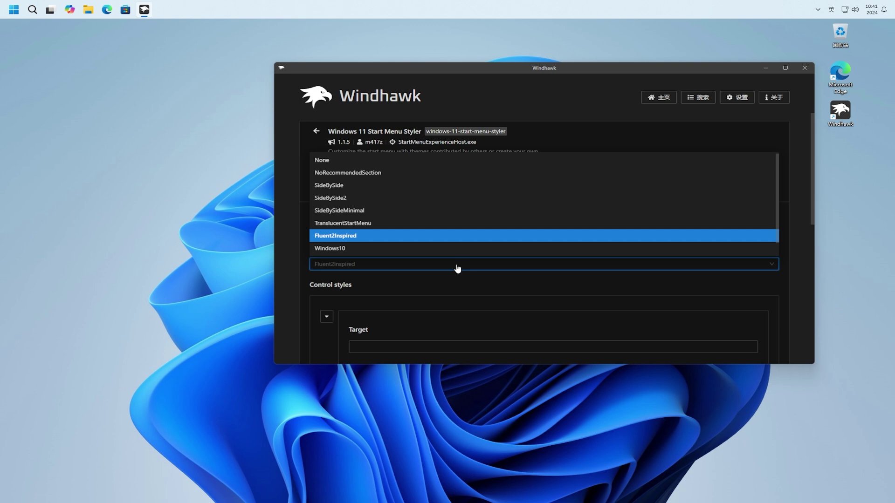
pyautogui.scroll(-1, 498, 255)
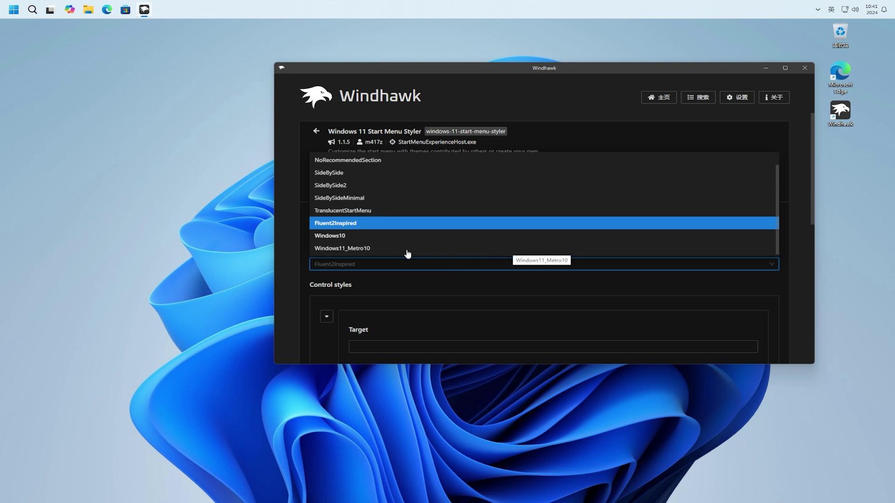
pyautogui.click(378, 251)
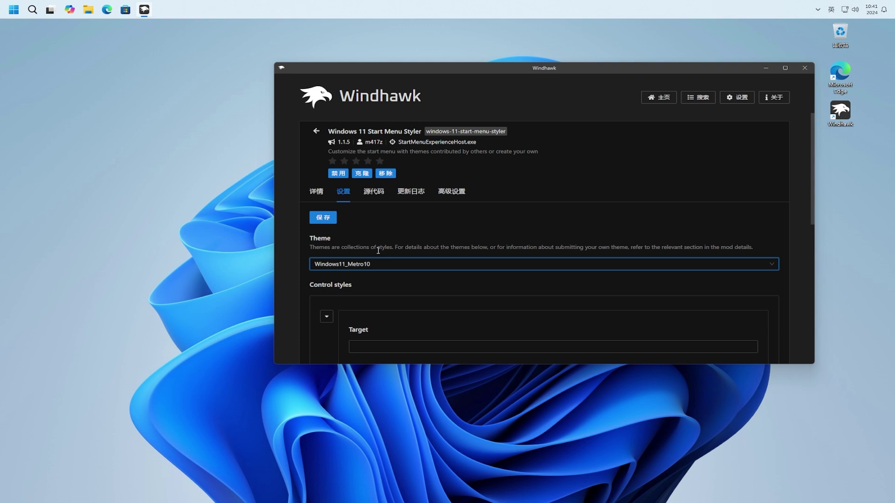
pyautogui.click(312, 218)
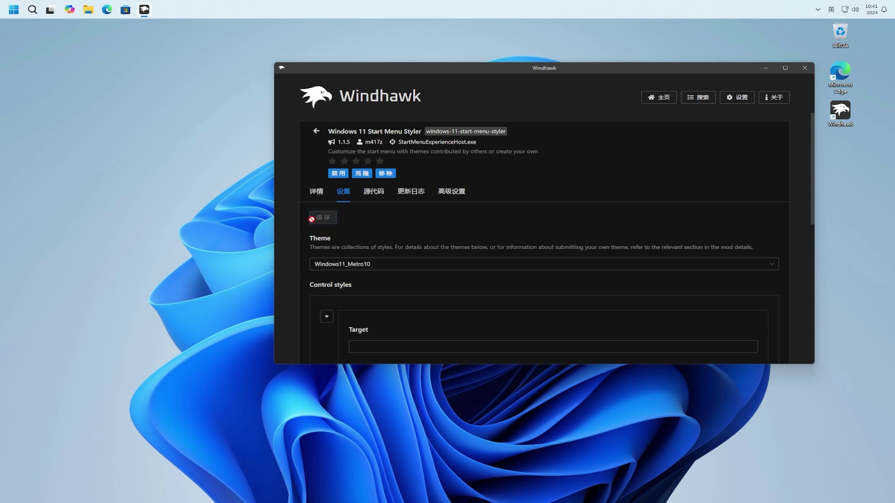
pyautogui.click(17, 12)
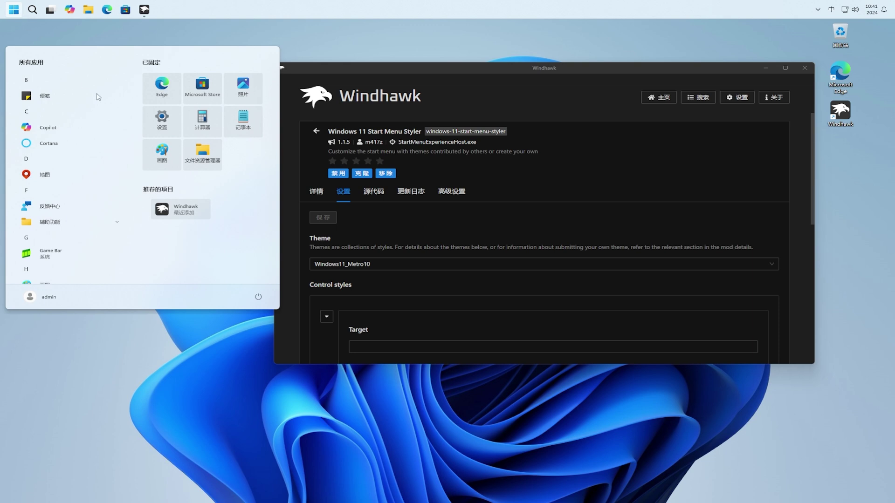